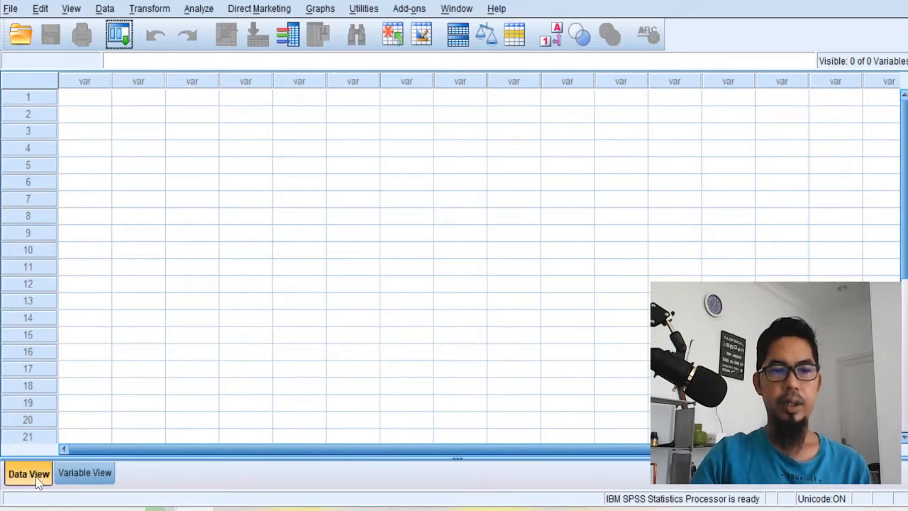
click(79, 478)
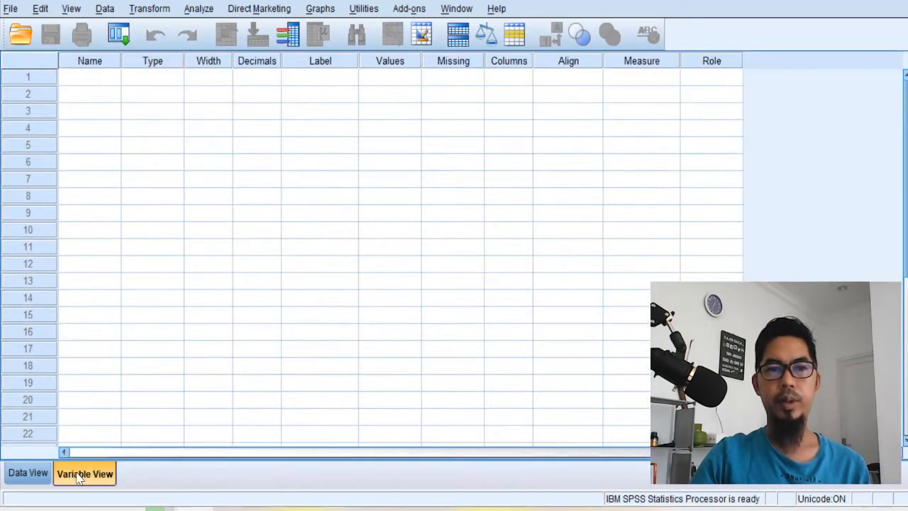
click(36, 475)
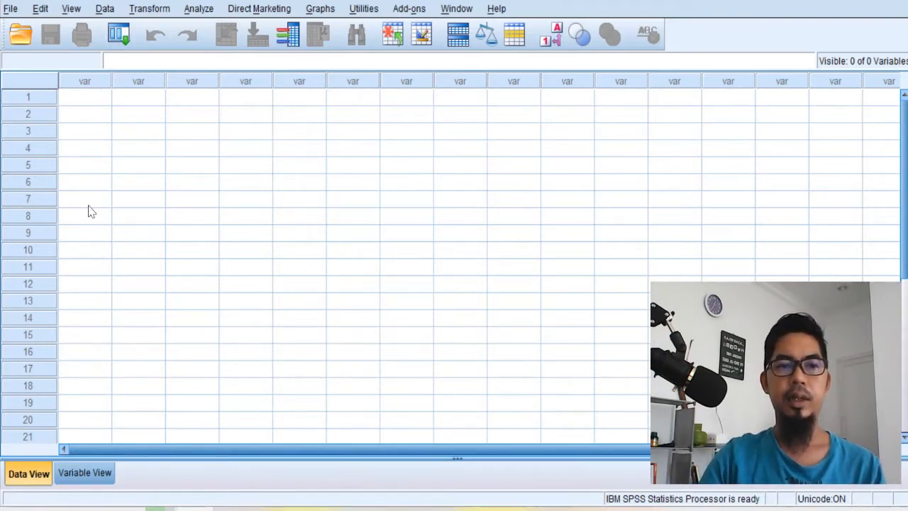
click(102, 473)
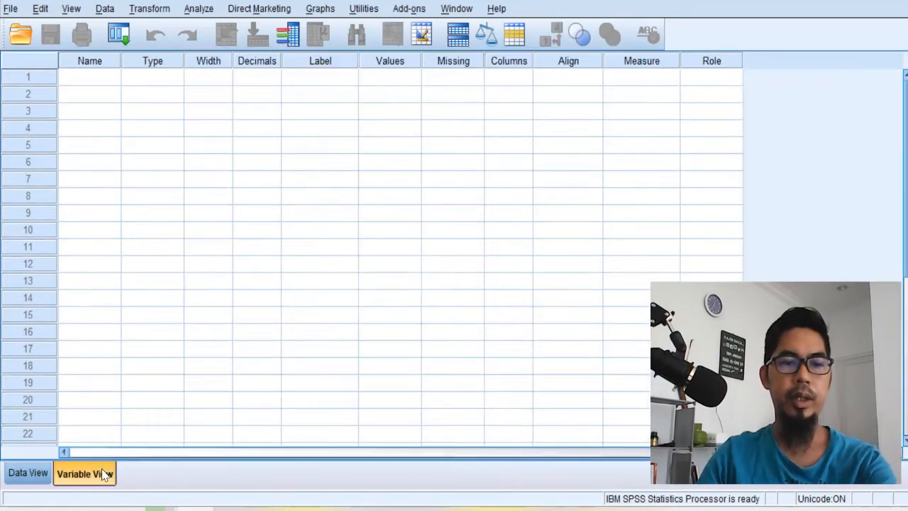
click(34, 472)
- Add a variable named jeniskelamin in the first row of Variable View
click(72, 475)
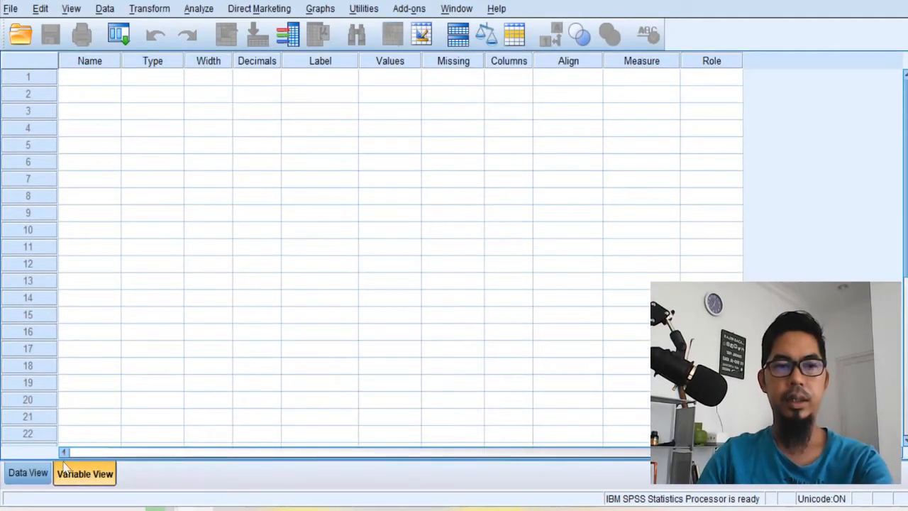
click(87, 80)
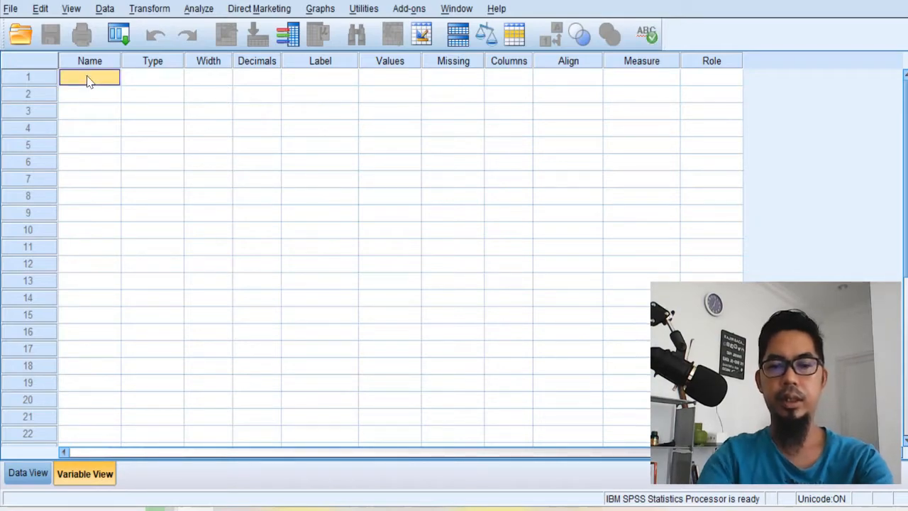
text(jenisKelamin)
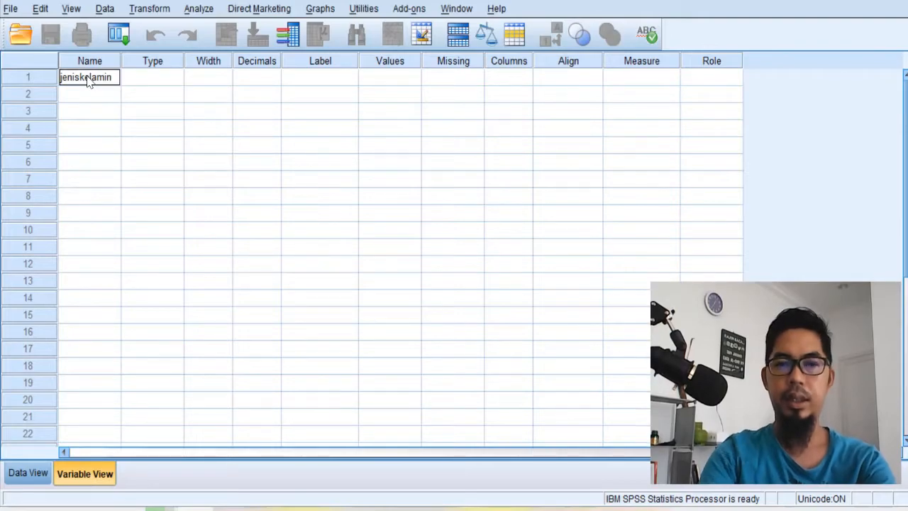
- Set the type of the jeniskelamin variable to String with 10 characters
click(178, 80)
click(178, 79)
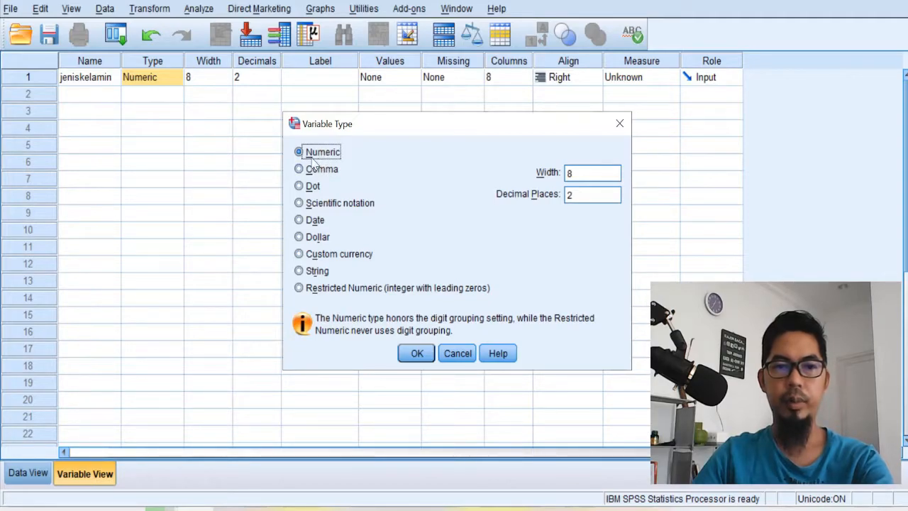
click(316, 274)
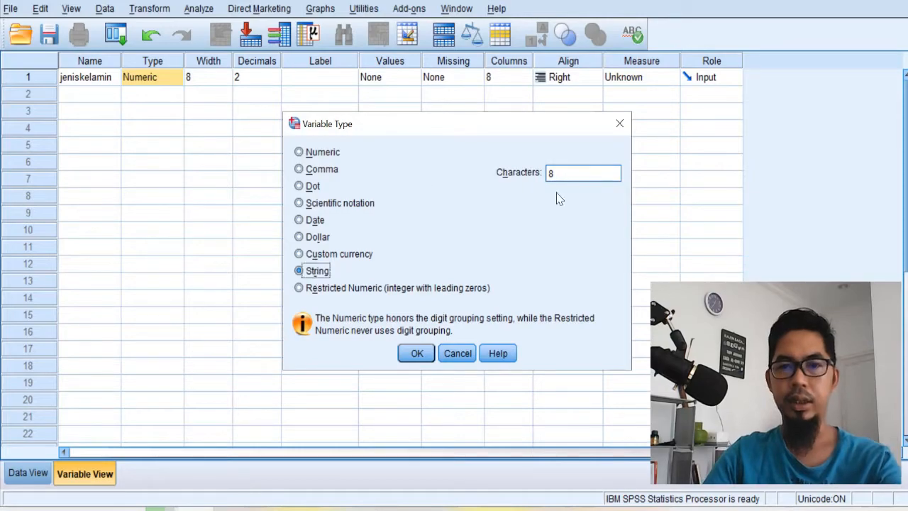
click(326, 153)
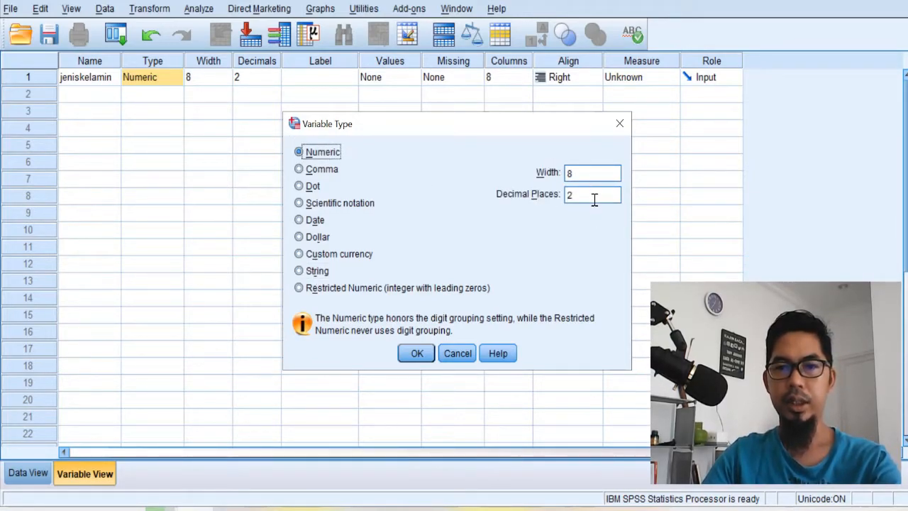
click(313, 272)
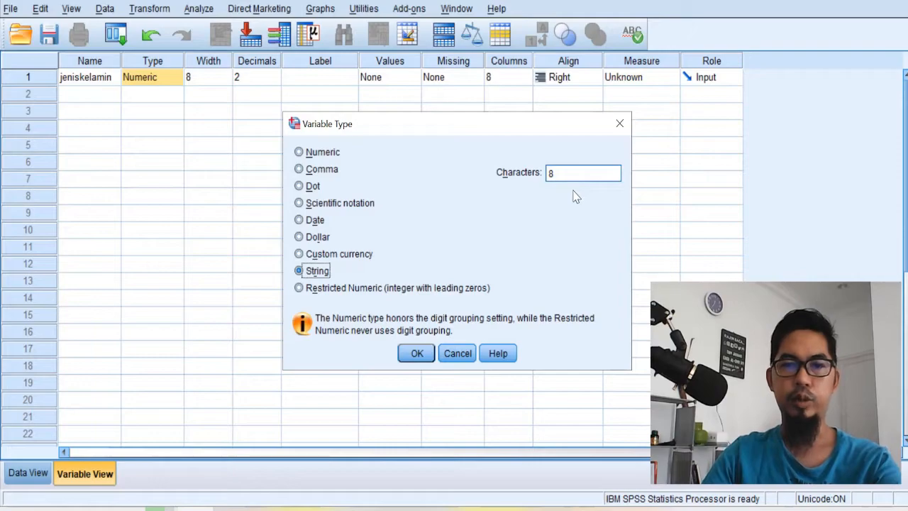
click(575, 173)
key(BackSpace)
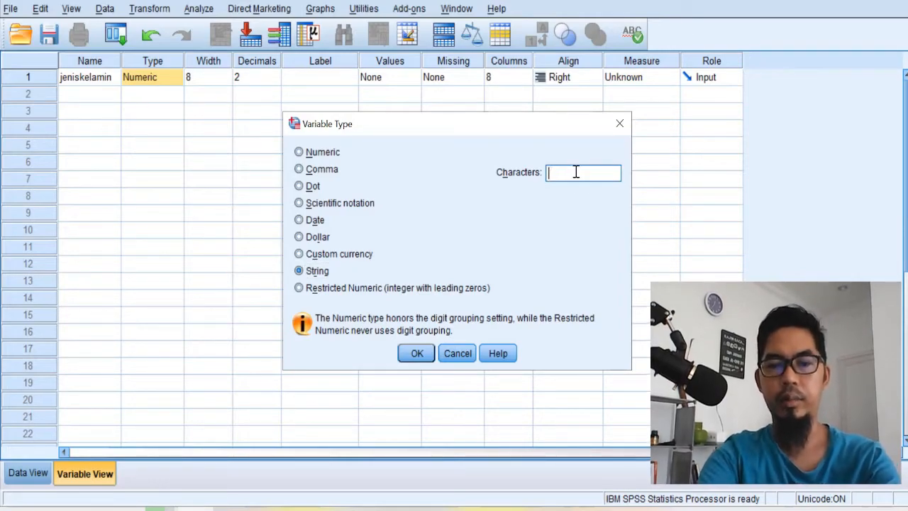
text(10)
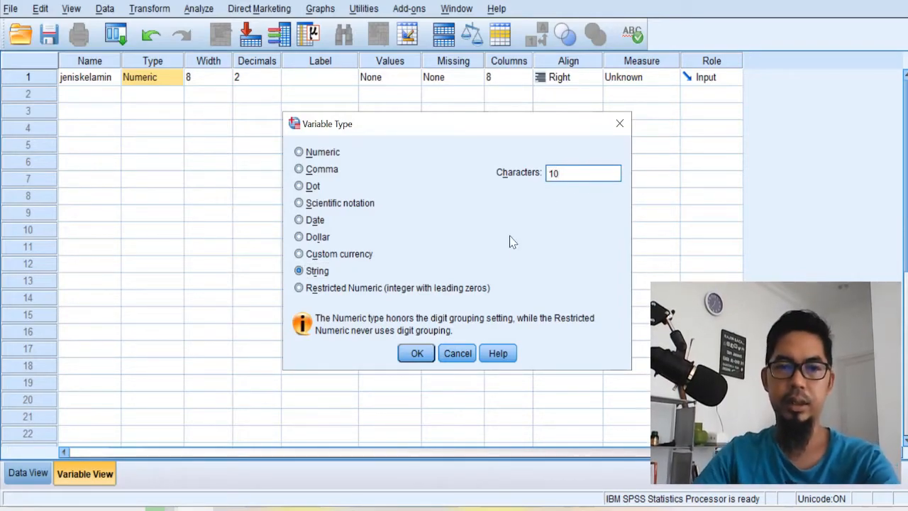
click(426, 357)
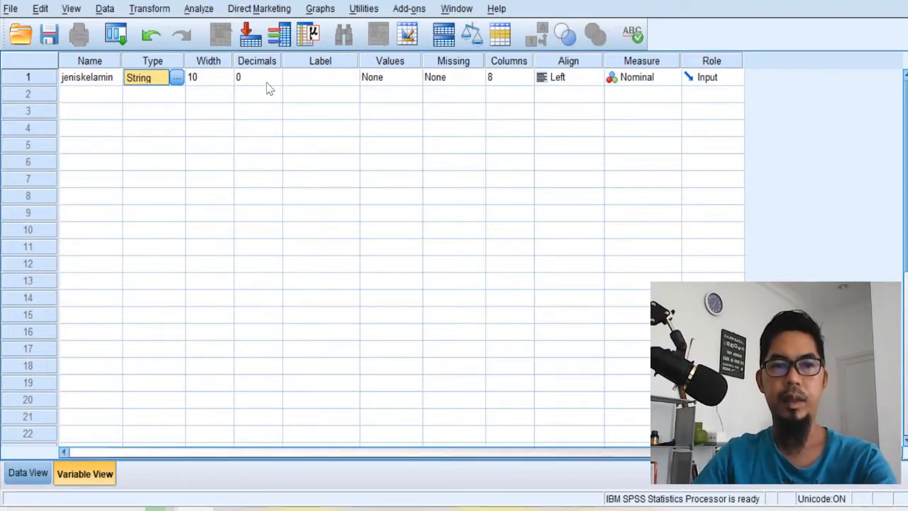
- Label the jeniskelamin variable "jenis kelamin responden"
click(314, 85)
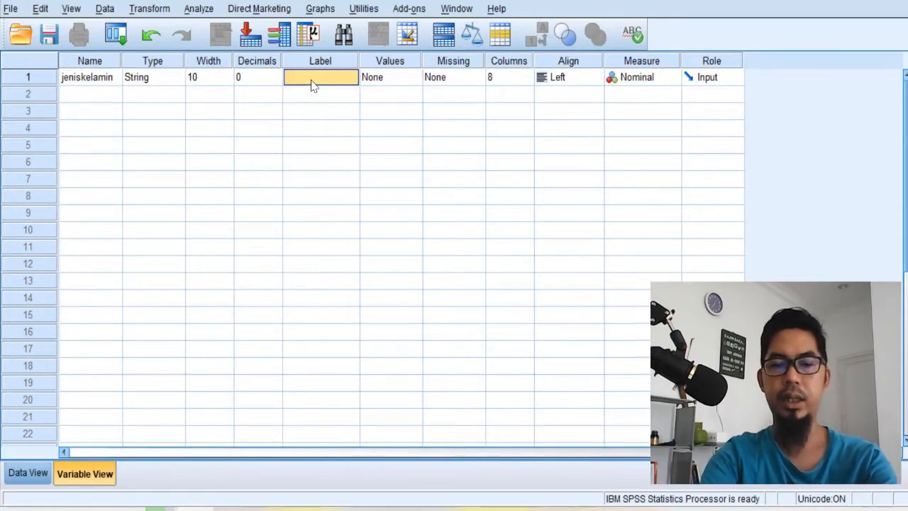
text(jenis kelamin)
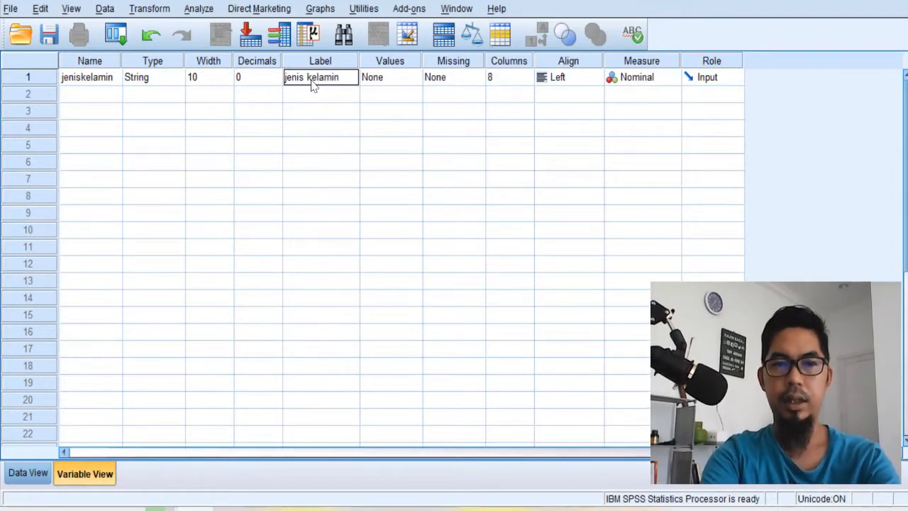
text(respon)
text(den)
click(543, 95)
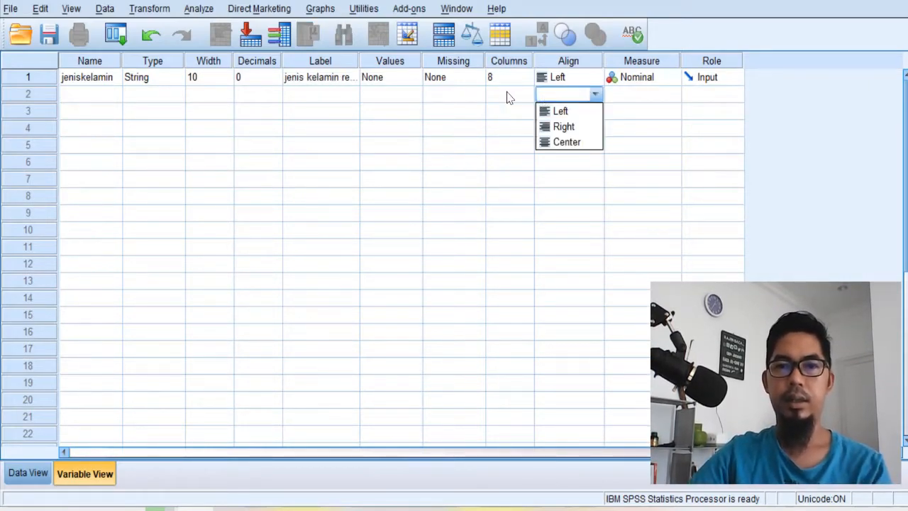
- Set the measurement level of jeniskelamin to Nominal and check the variable's column in Data View
click(631, 79)
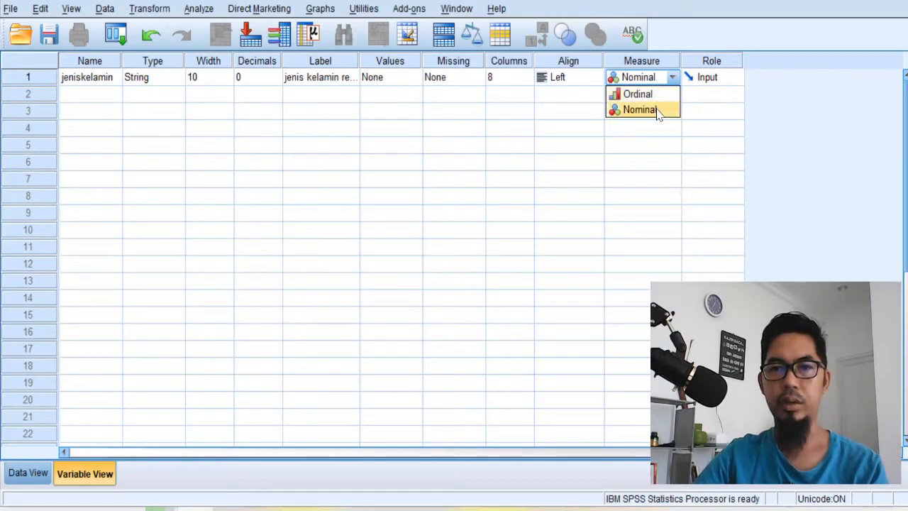
click(703, 114)
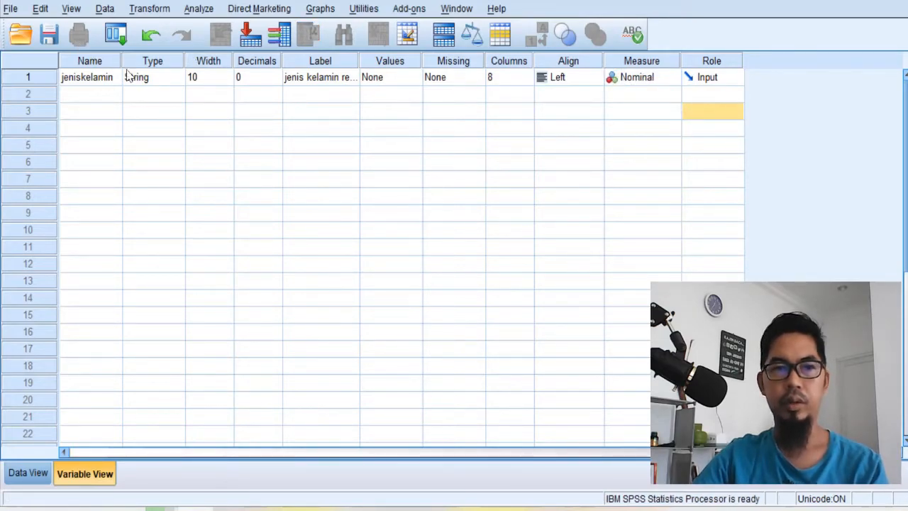
click(672, 78)
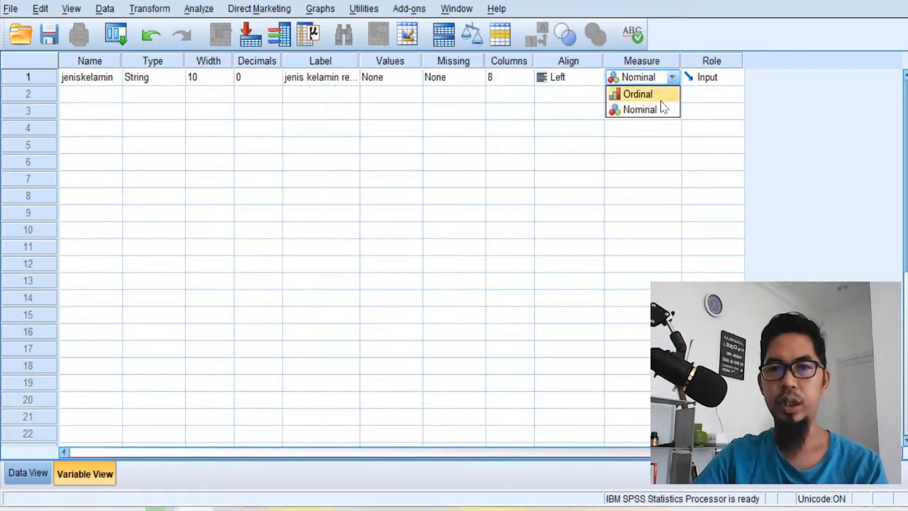
click(660, 110)
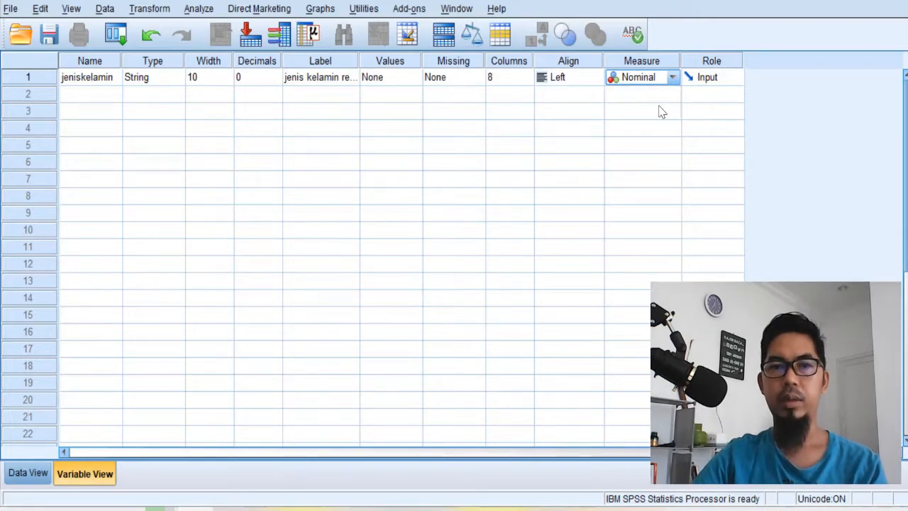
click(36, 471)
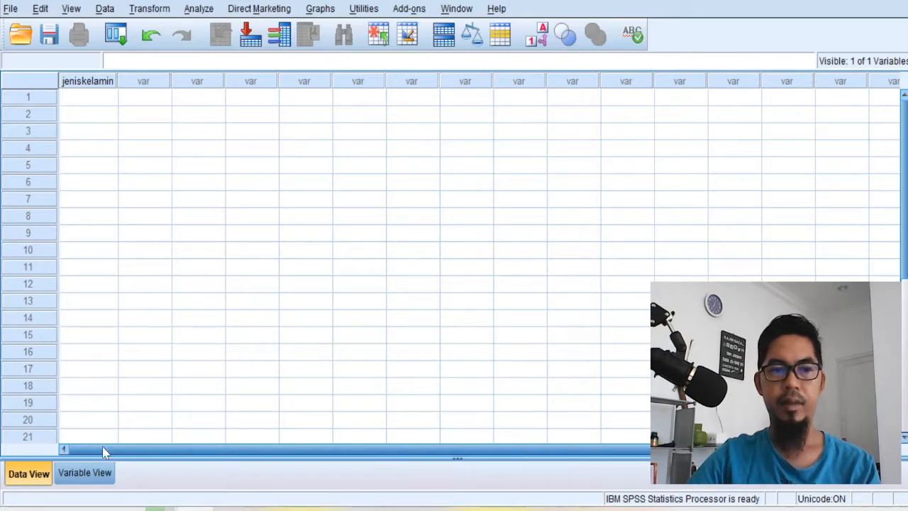
click(103, 474)
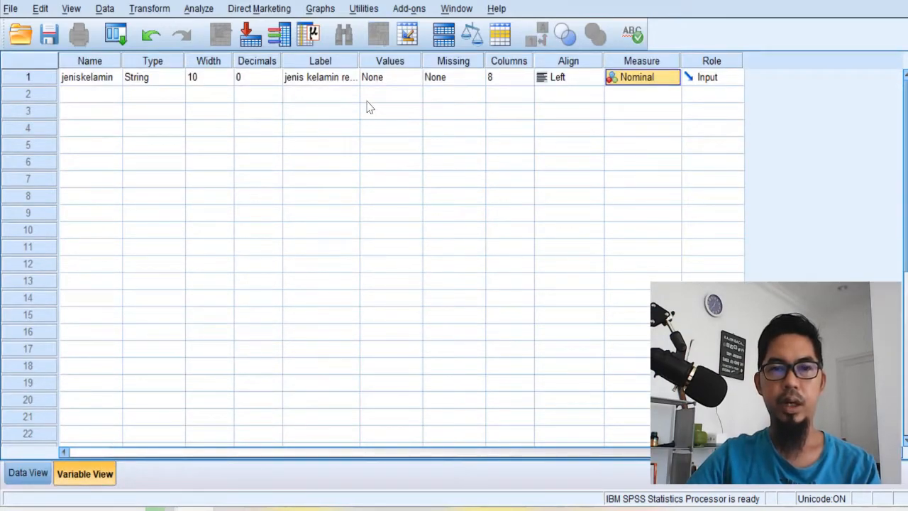
- Define the value labels 1 = laki-laki and 2 = perempuan for jeniskelamin, and return to Data View
double_click(416, 79)
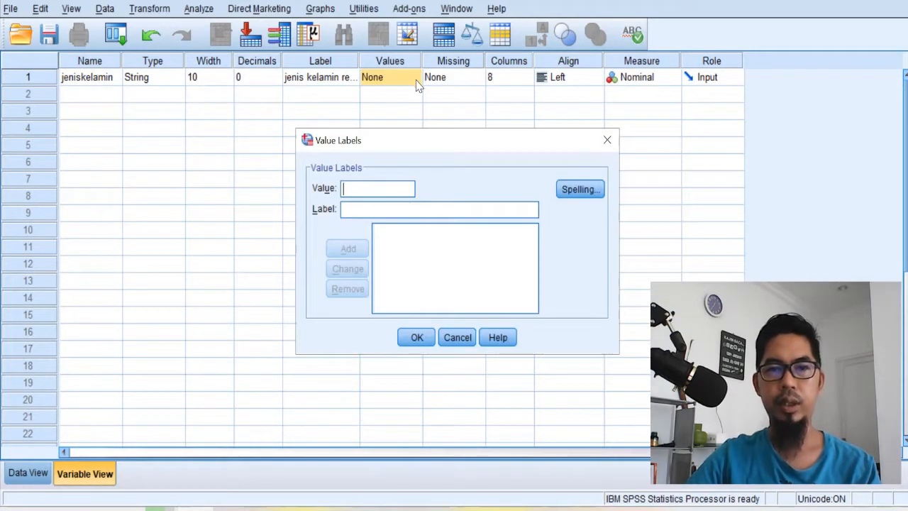
text(1)
key(Tab)
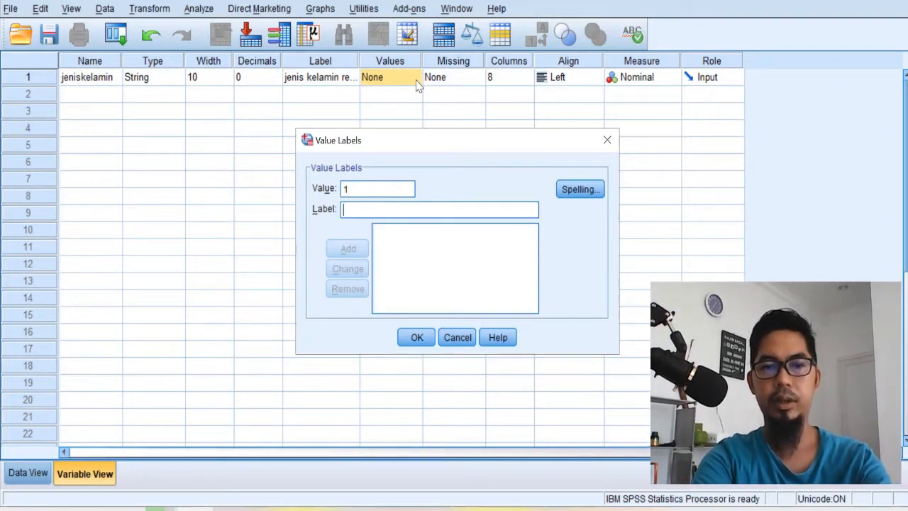
text(laki-laki)
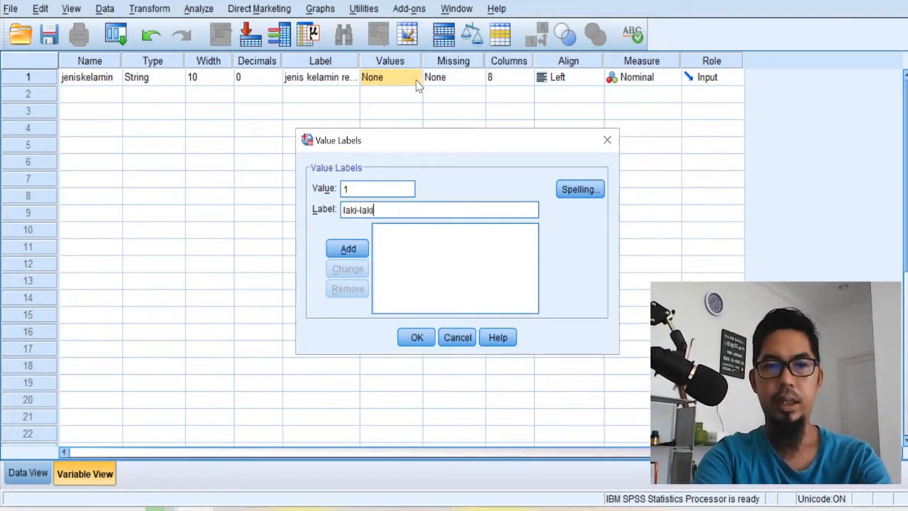
key(Return)
text(2)
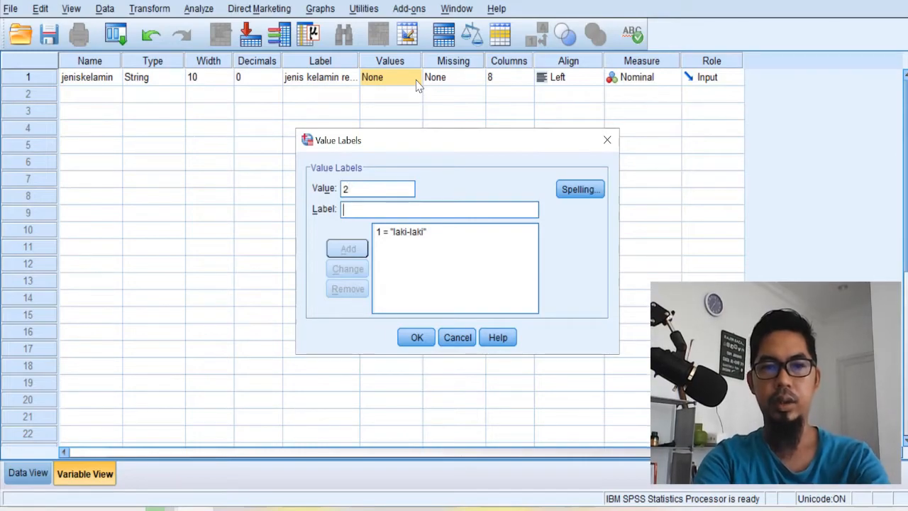
key(Tab)
text(p)
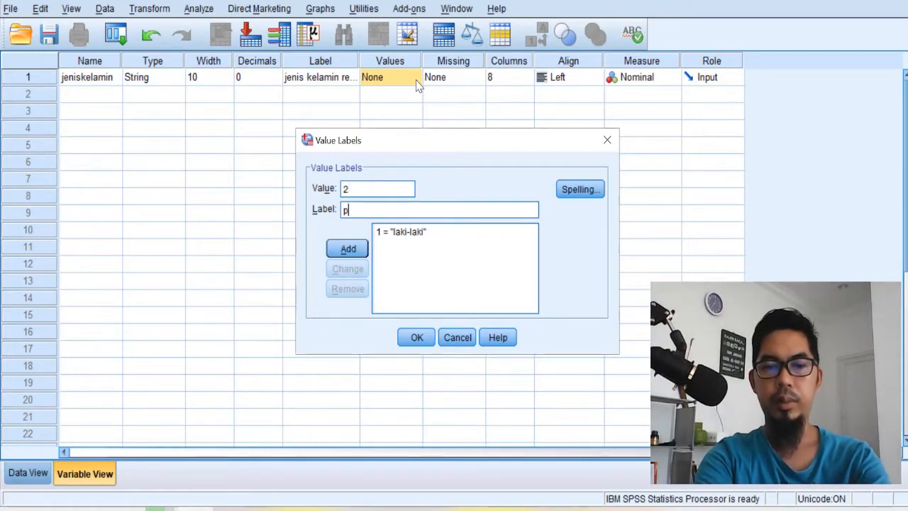
text(erempuan)
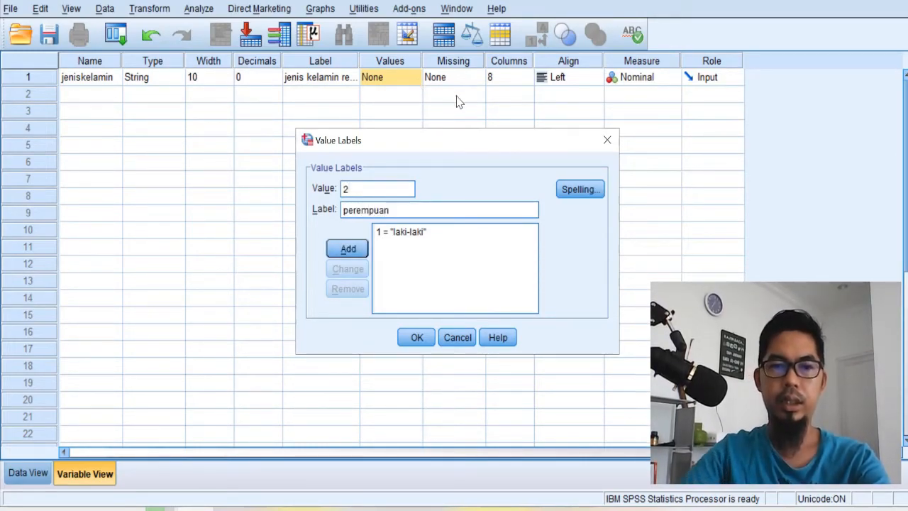
click(346, 247)
click(415, 339)
click(28, 473)
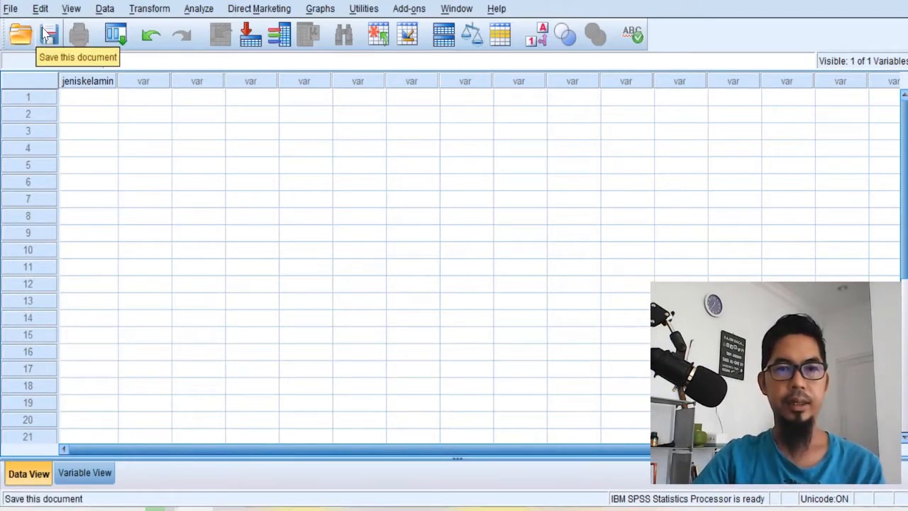
click(12, 9)
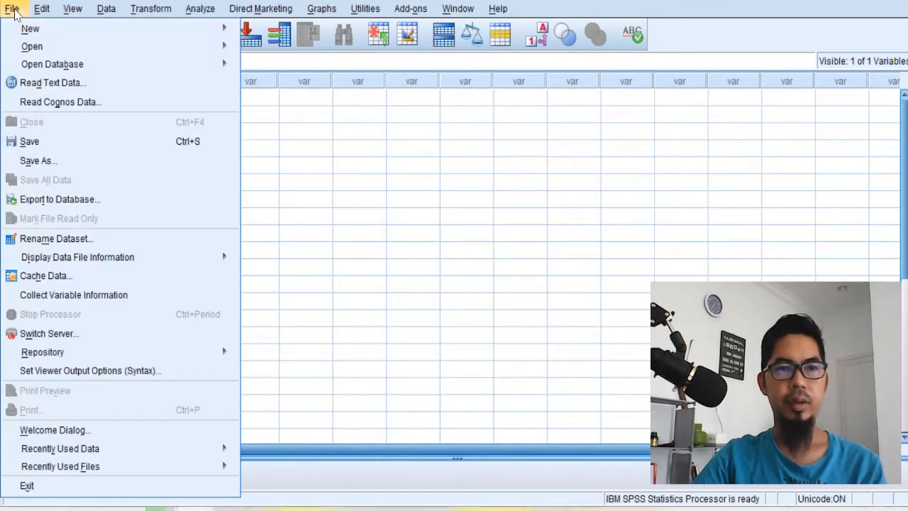
mouse_move(41, 9)
mouse_move(13, 10)
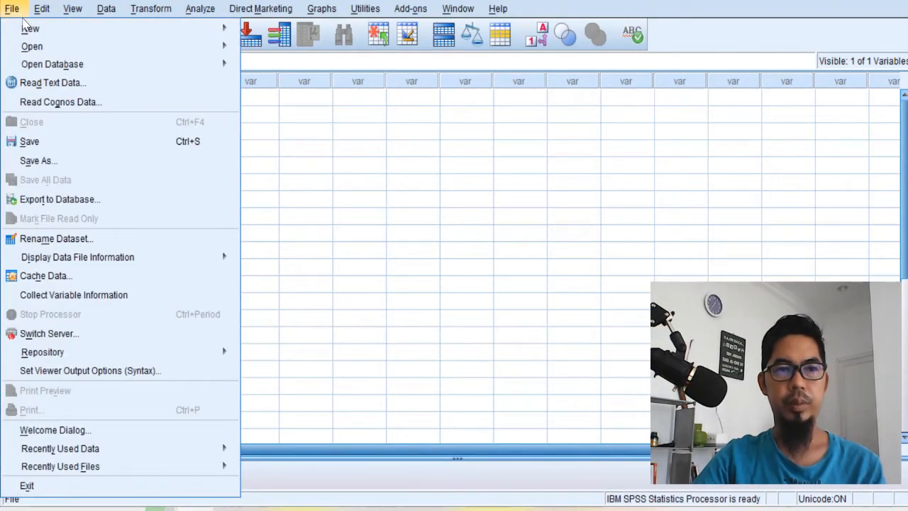
mouse_move(207, 29)
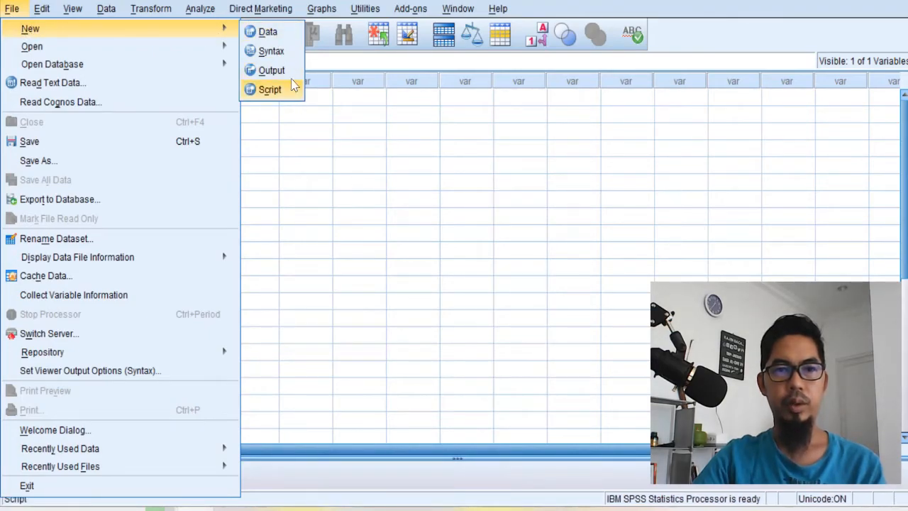
mouse_move(116, 44)
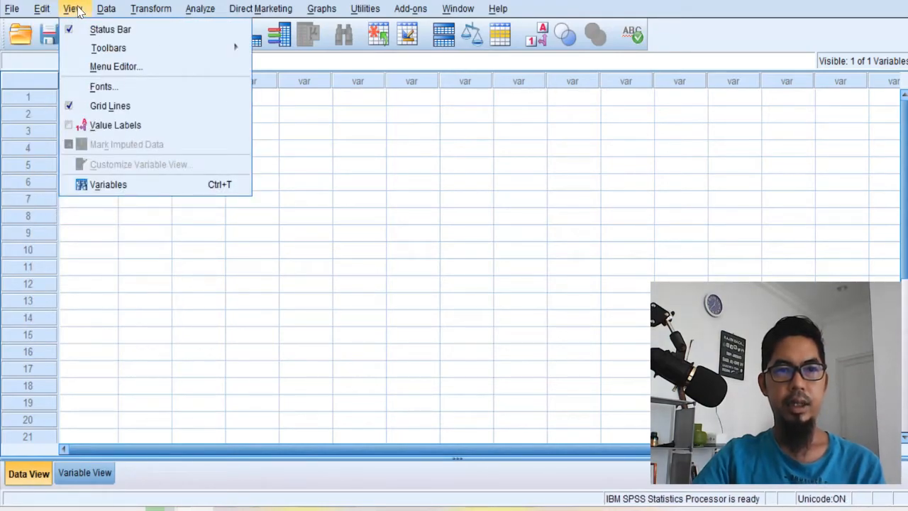
mouse_move(152, 12)
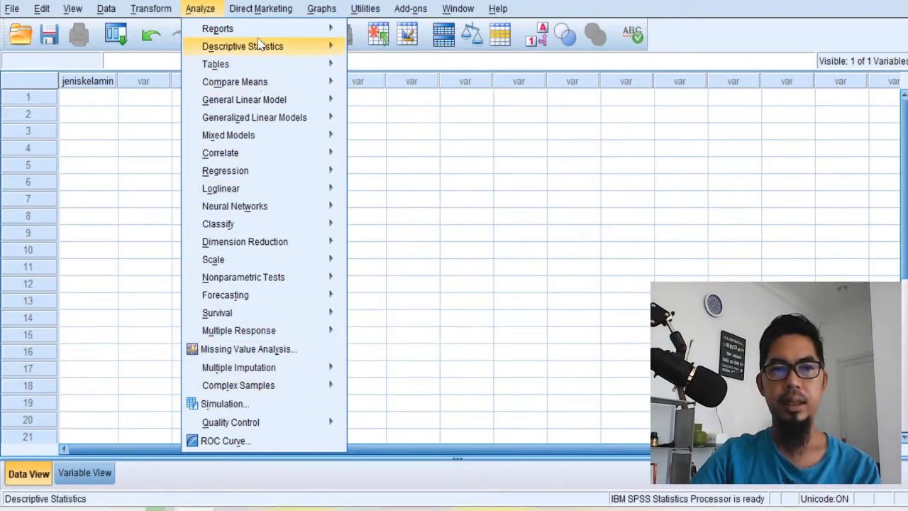
mouse_move(267, 101)
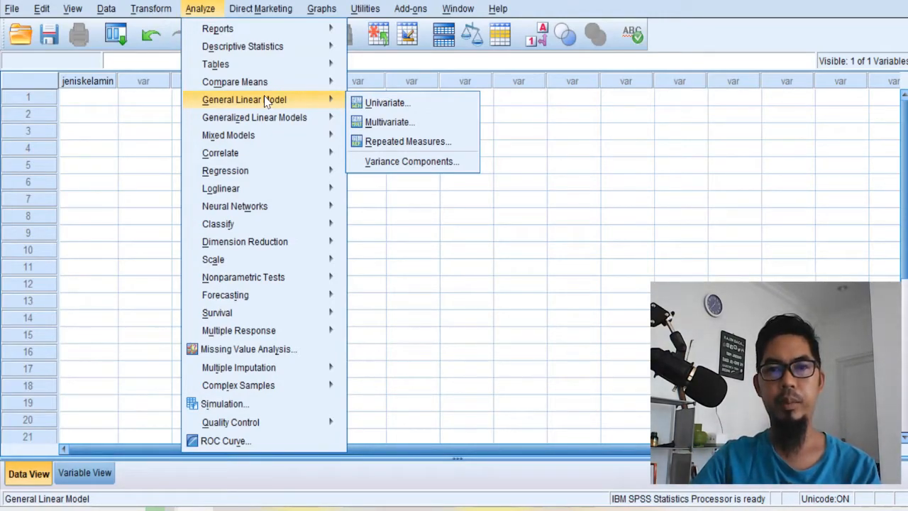
- Review the available analysis procedures, including Reports, Descriptive Statistics, Compare Means, Correlate, Regression, Scale and Nonparametric Tests
mouse_move(236, 32)
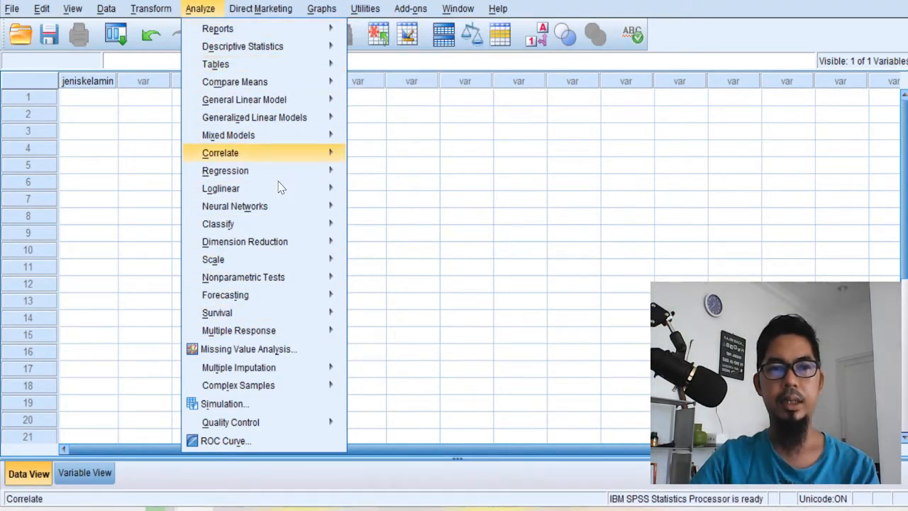
click(213, 9)
click(210, 9)
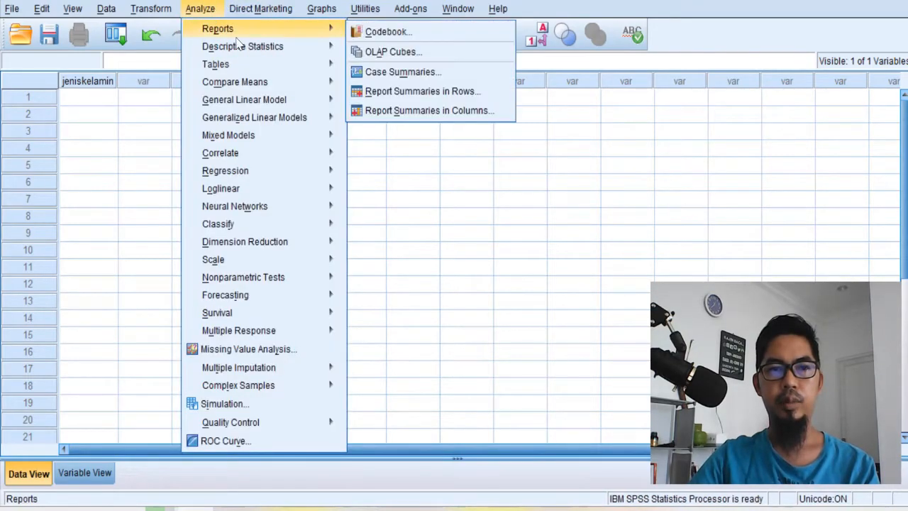
mouse_move(272, 44)
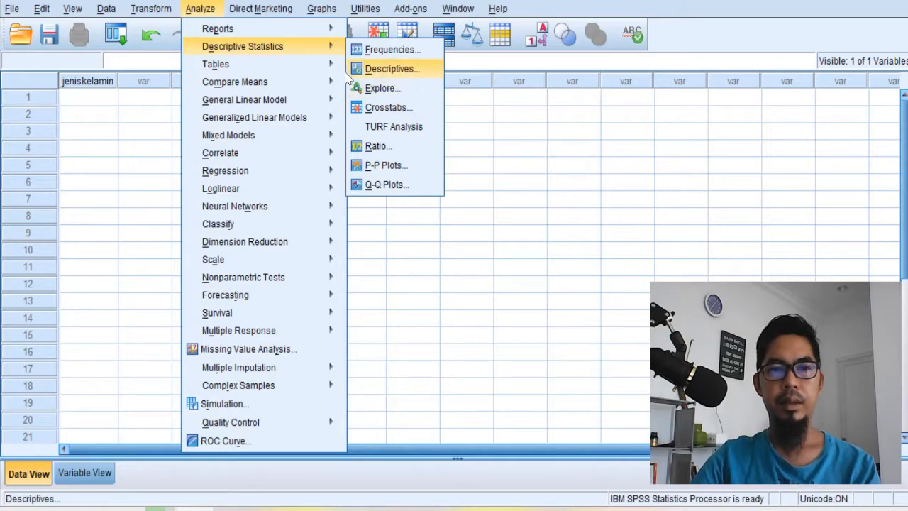
mouse_move(284, 84)
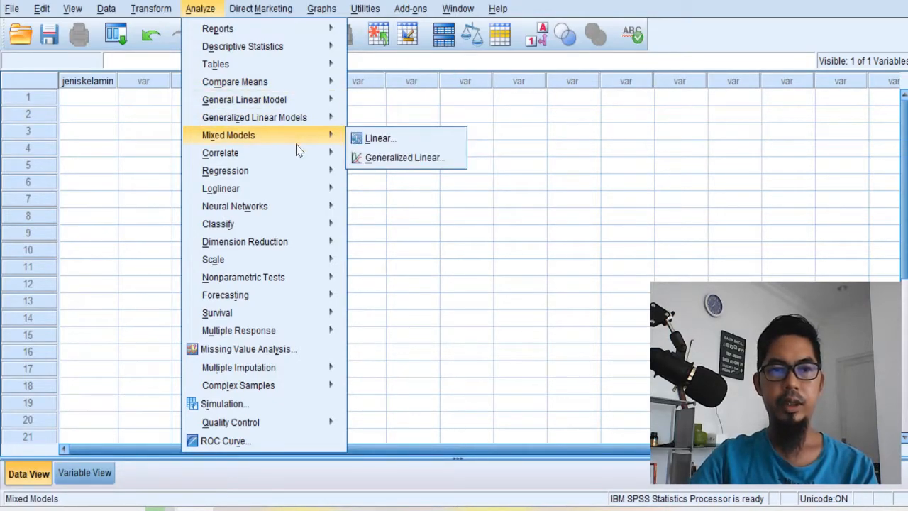
mouse_move(301, 157)
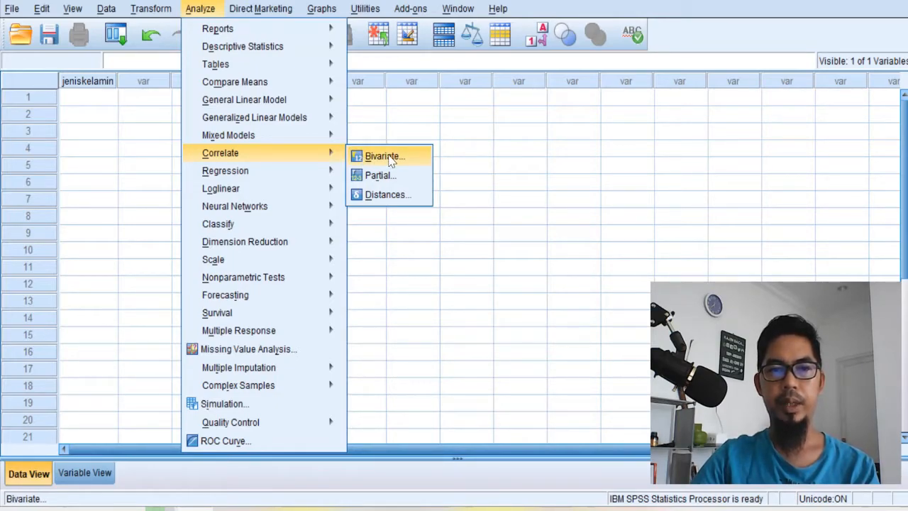
mouse_move(313, 173)
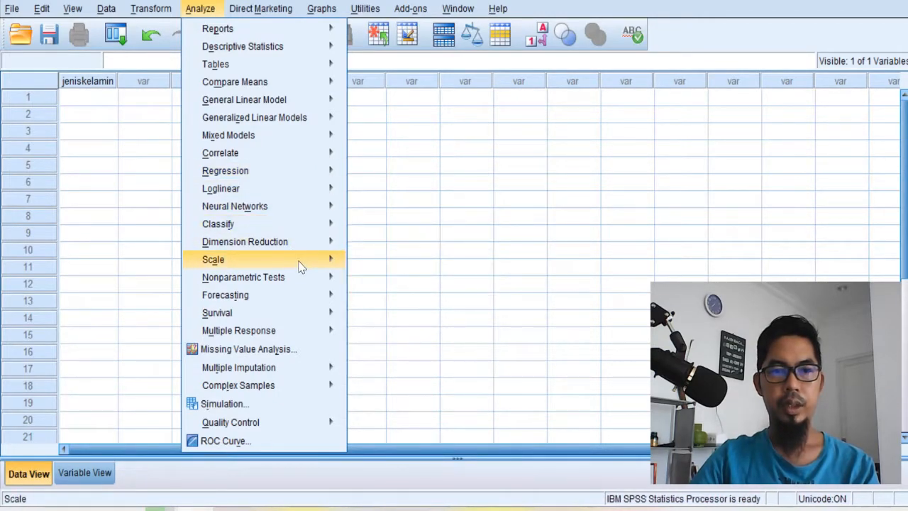
mouse_move(302, 268)
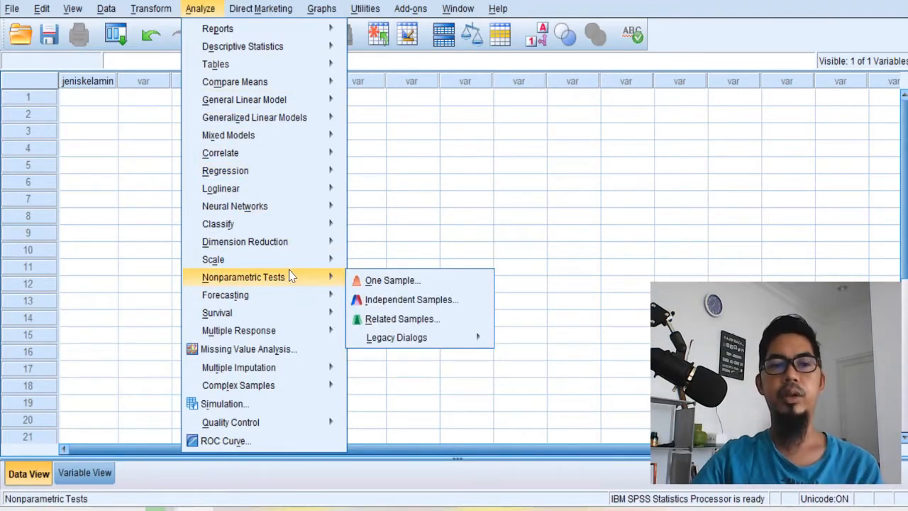
mouse_move(471, 339)
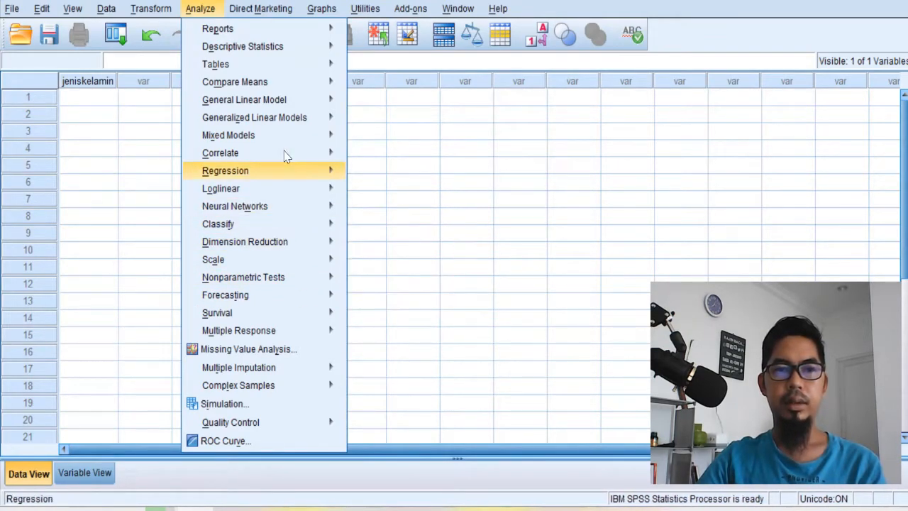
mouse_move(293, 53)
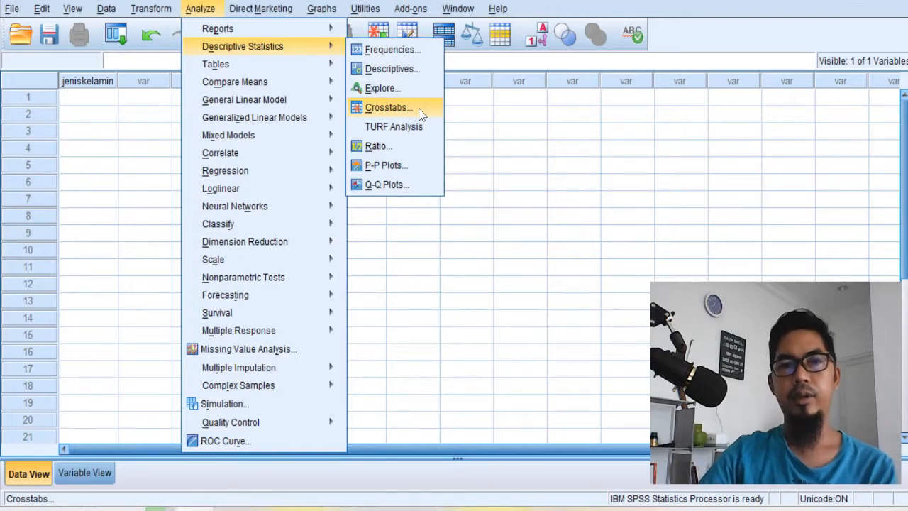
click(474, 114)
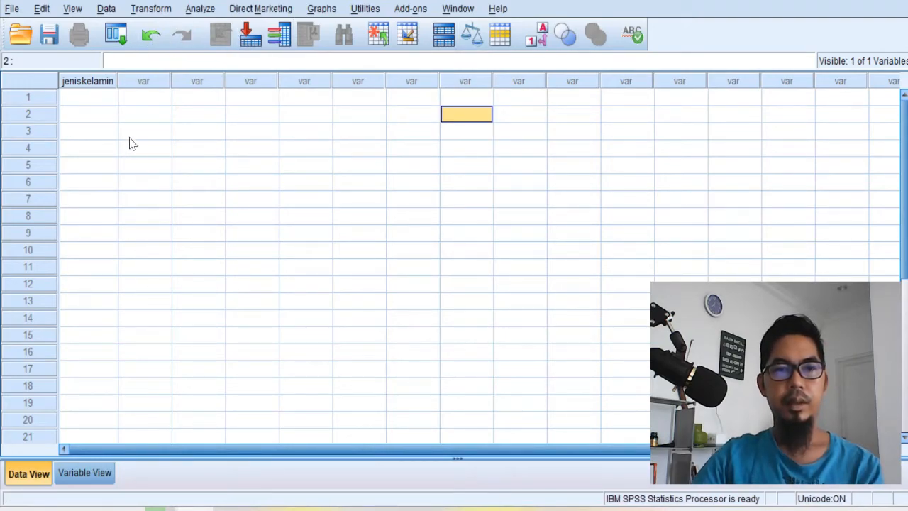
- Rename the jeniskelamin variable as jenis_kelamin in Variable View
click(84, 102)
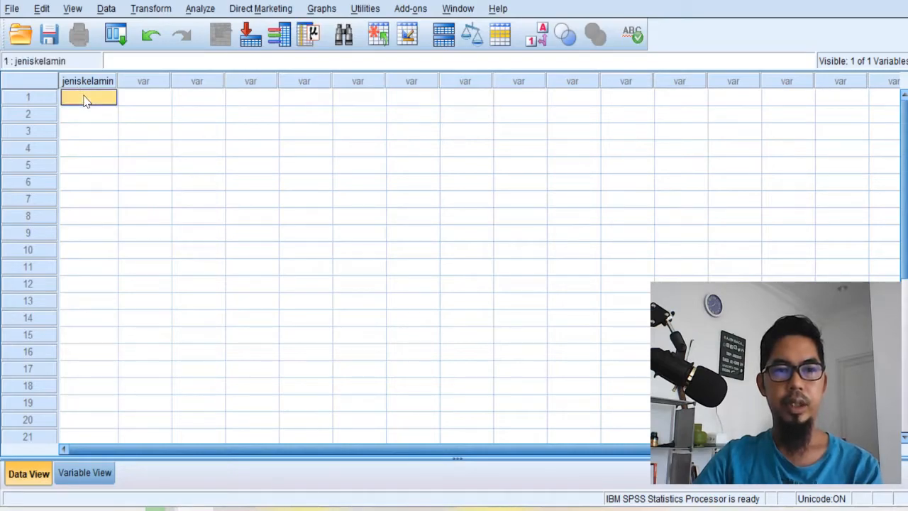
click(85, 473)
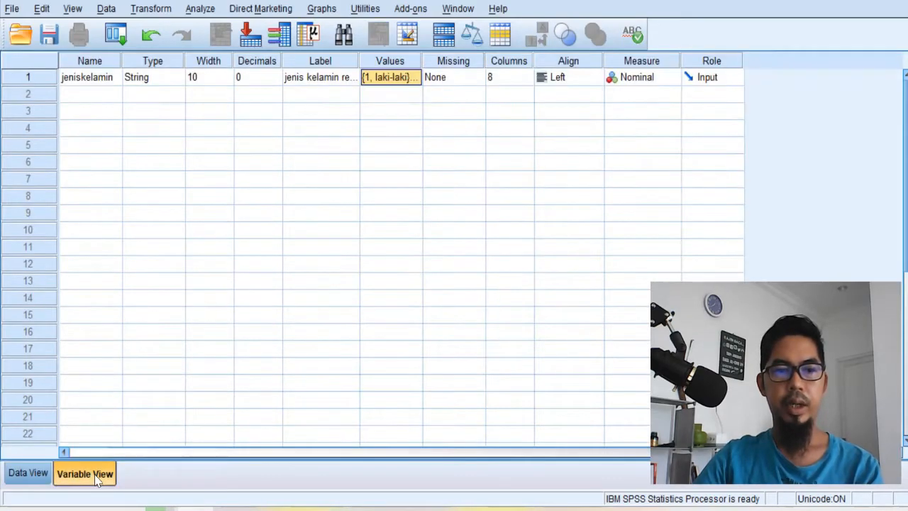
double_click(95, 81)
click(82, 78)
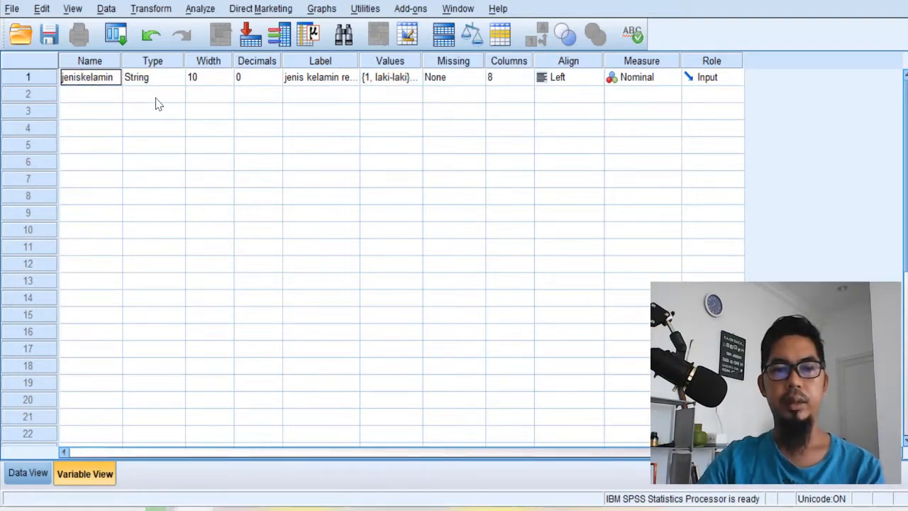
text(_)
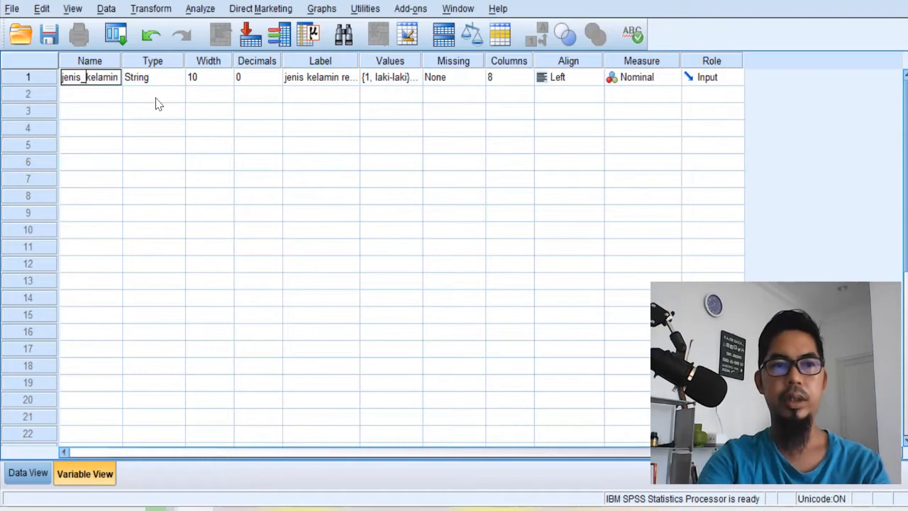
- Try to name the second variable "jenis kelamin" with a space between the words
click(105, 97)
text(je)
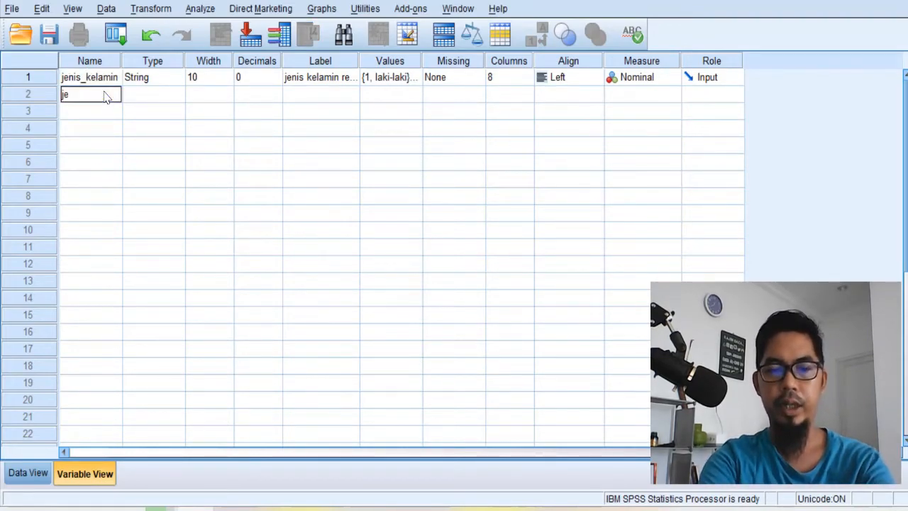
text(nis kelamin)
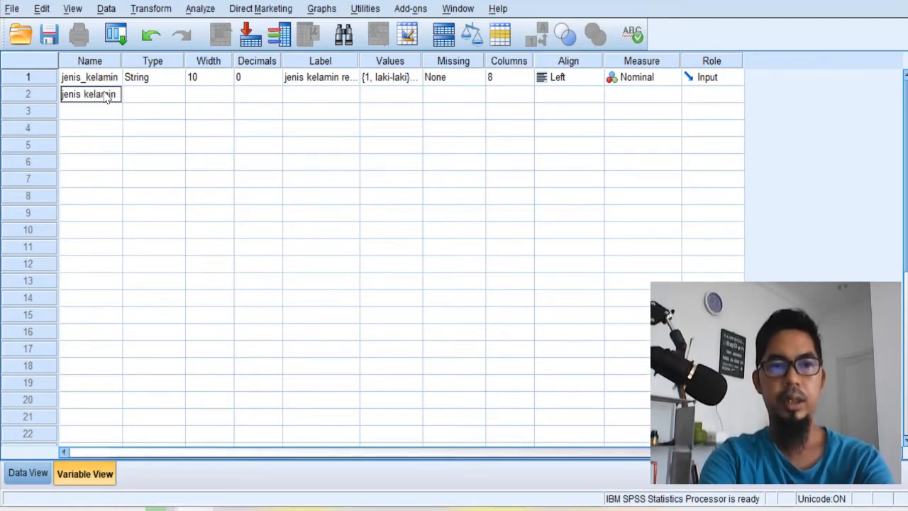
key(Return)
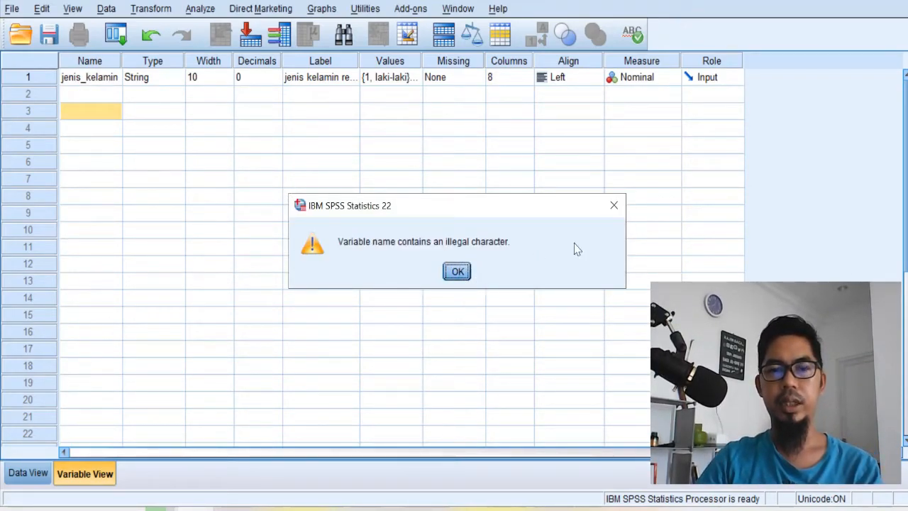
click(457, 271)
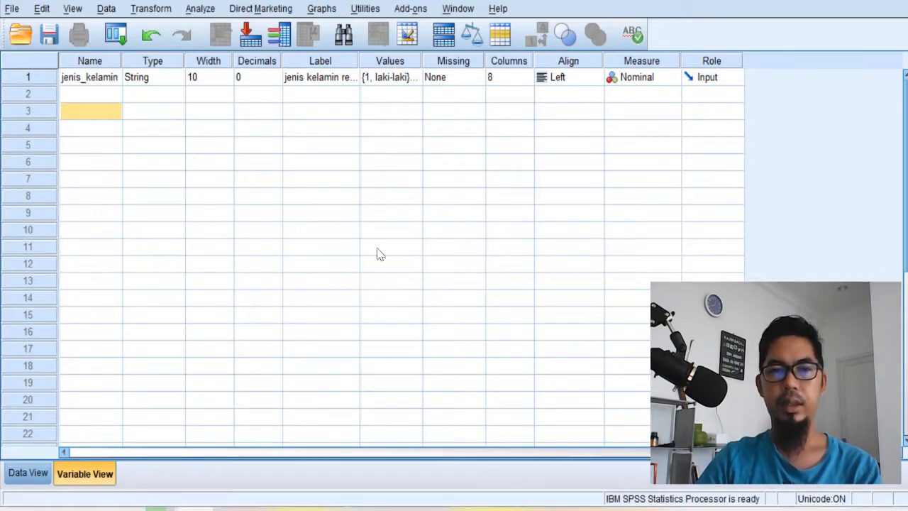
- Try to name the second variable "2jenis", starting with a digit
click(97, 94)
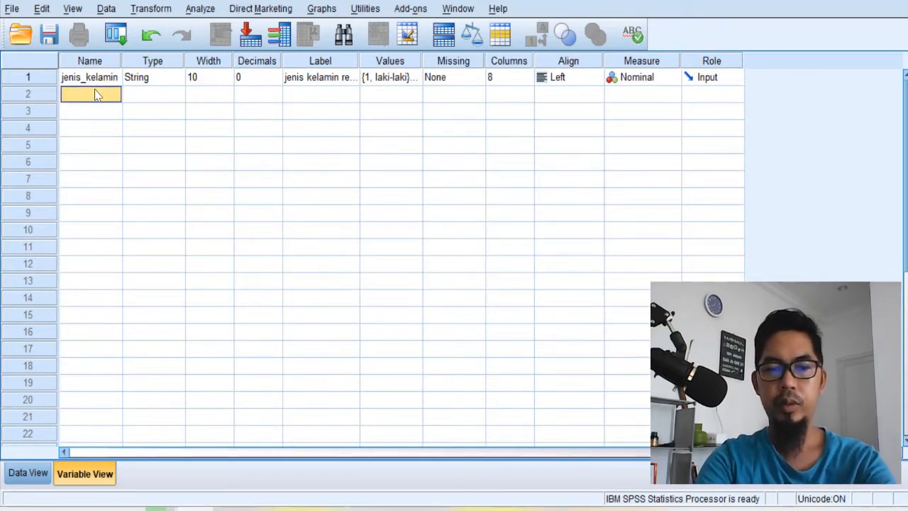
text(2jenis)
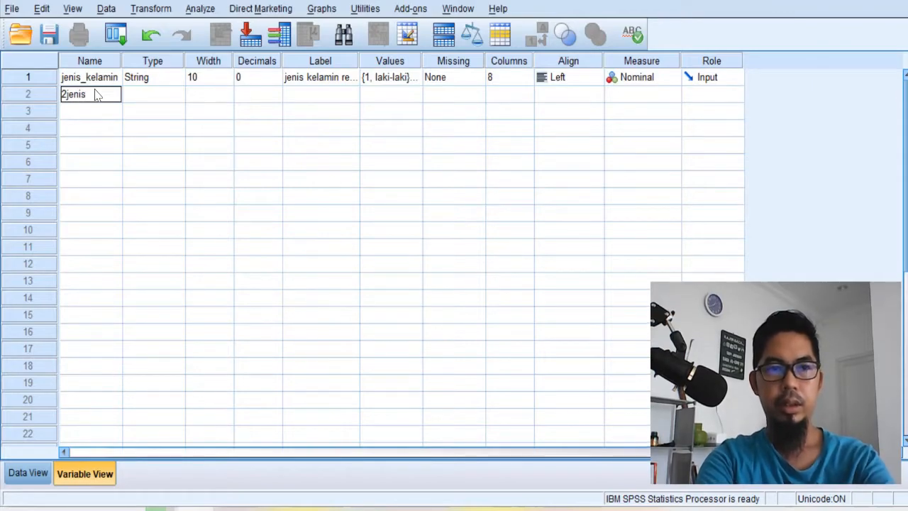
key(Return)
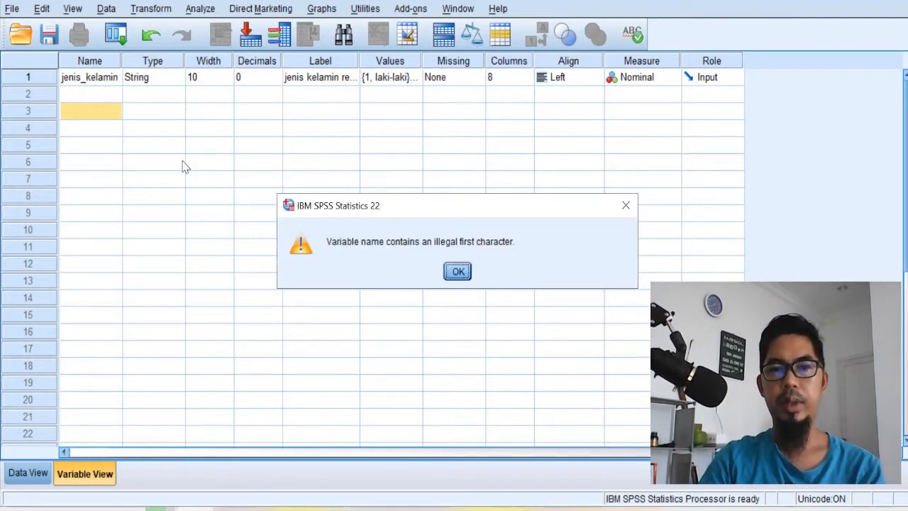
click(458, 274)
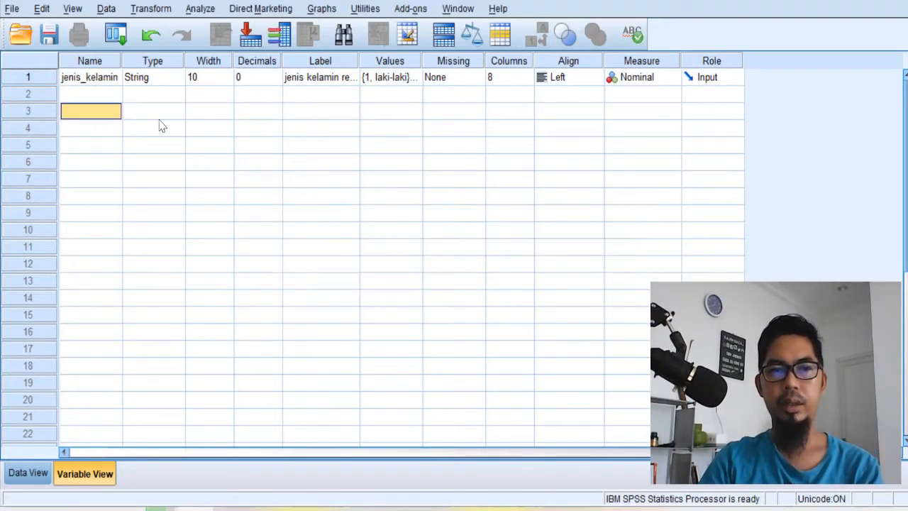
- Name the second variable berat_badan
click(108, 100)
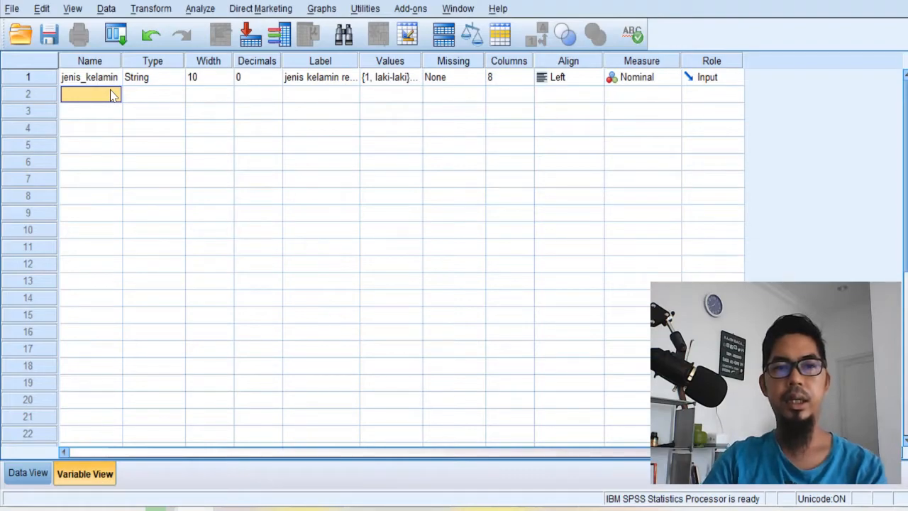
click(114, 77)
click(111, 99)
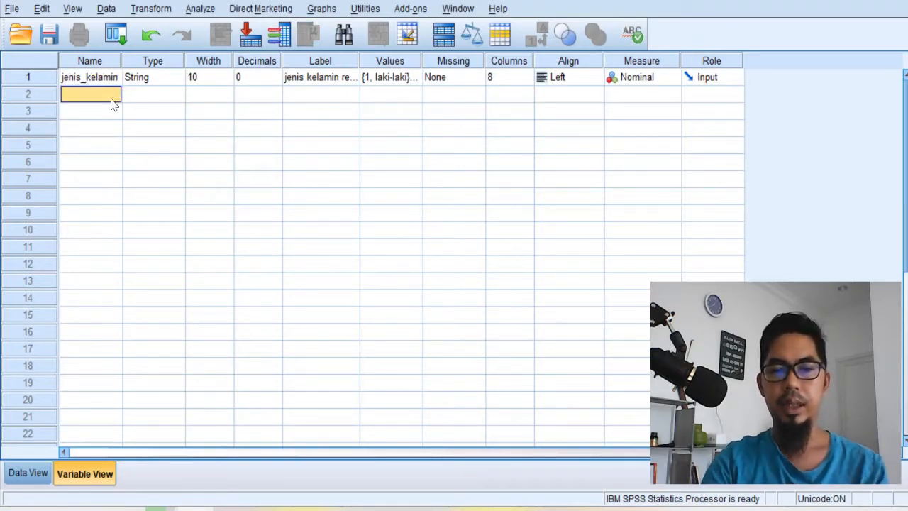
text(berat)
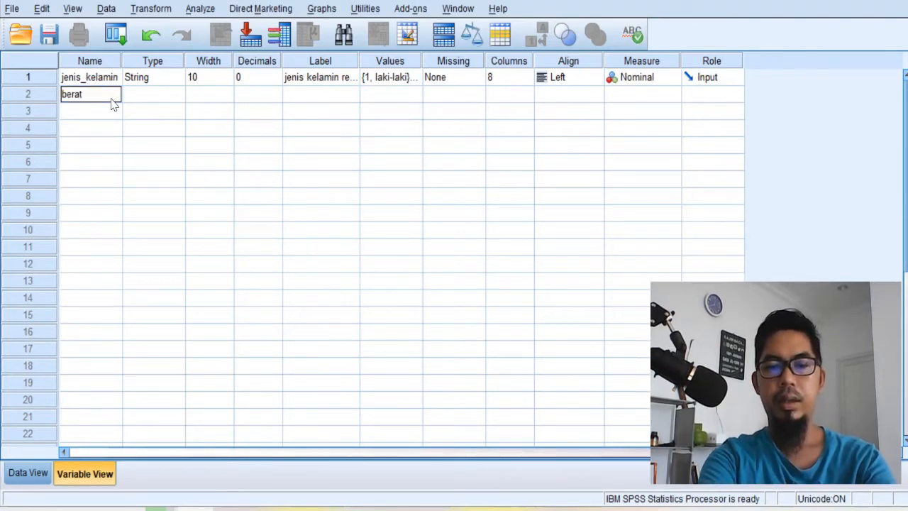
text(_badan)
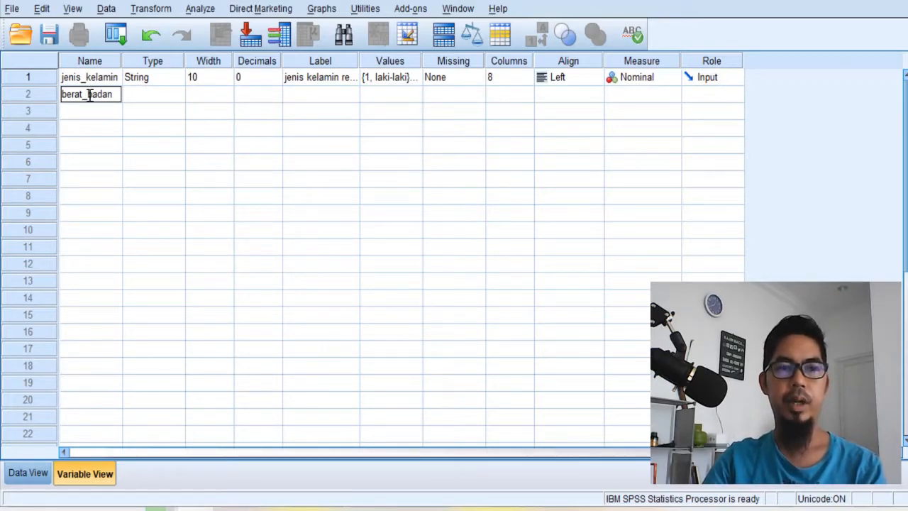
- Keep the type of berat_badan as Numeric with width 8 and set its decimals to 1
click(145, 95)
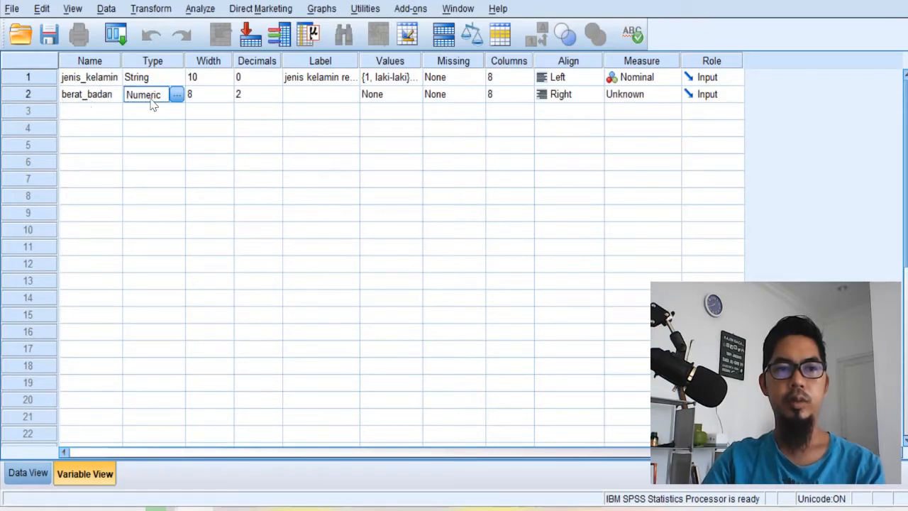
click(176, 95)
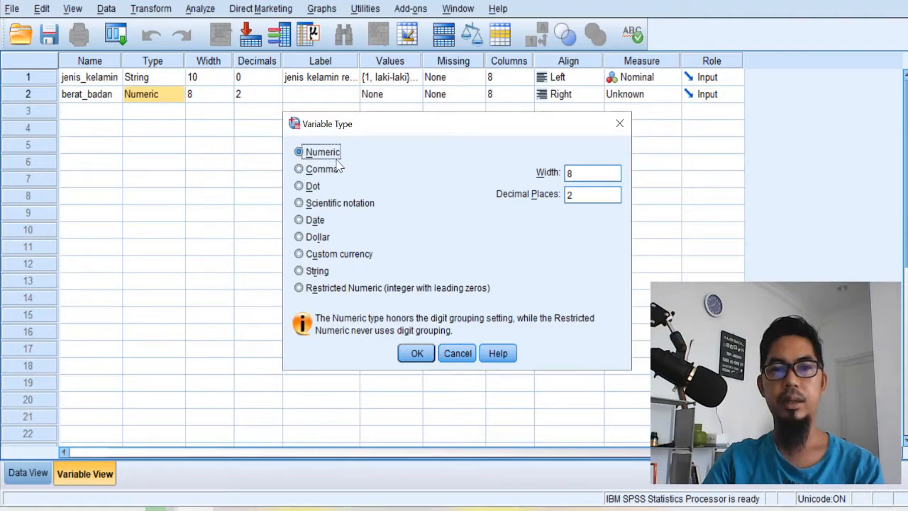
click(417, 353)
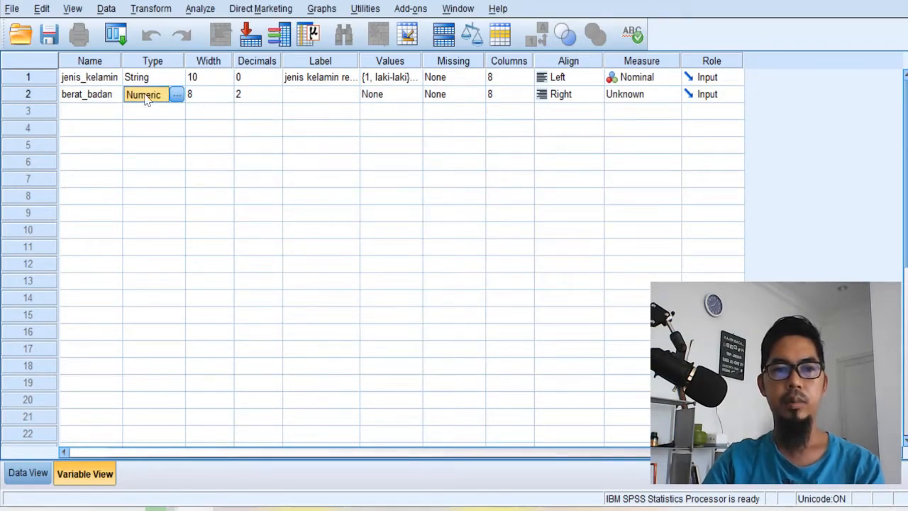
click(277, 101)
click(275, 97)
- Label the berat_badan variable "berat badan responden"
click(331, 99)
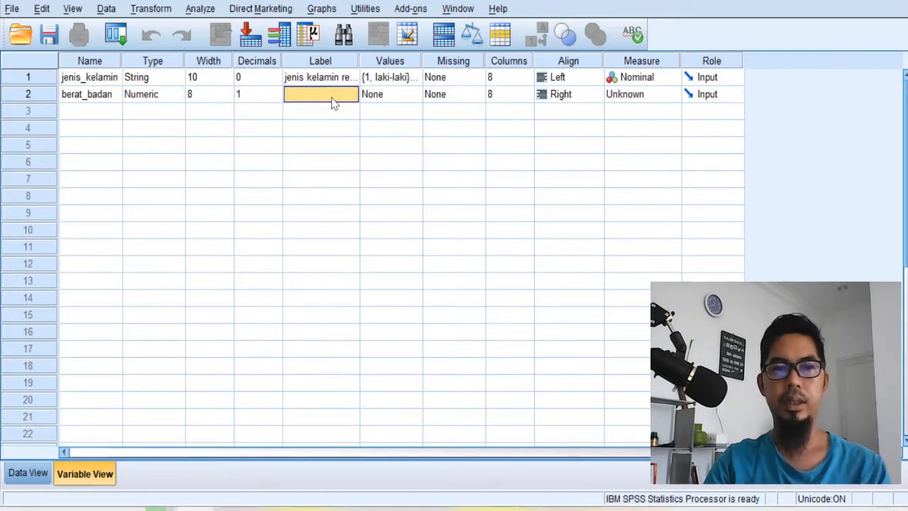
text(berat)
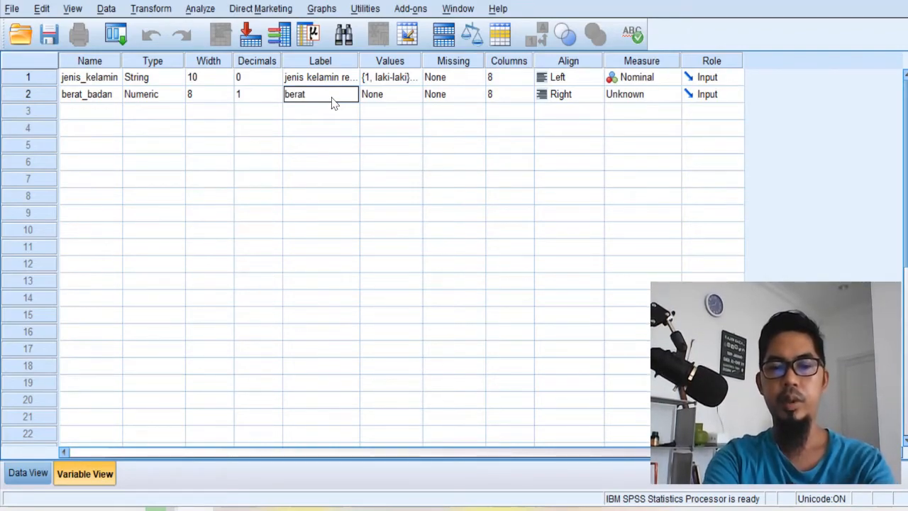
text( badan resp)
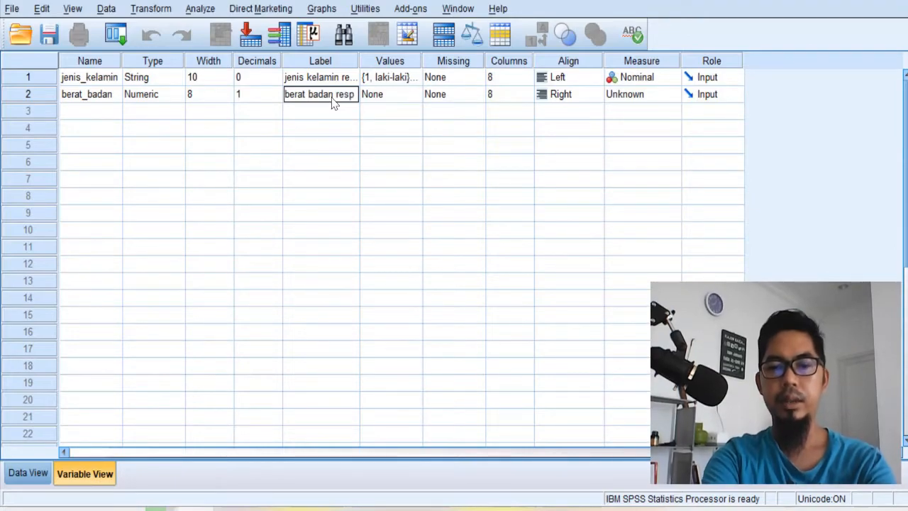
text(onden)
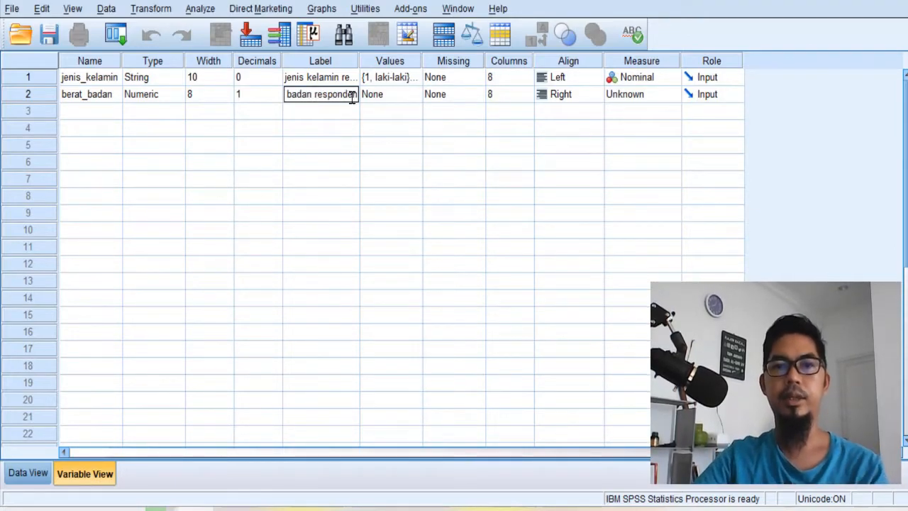
- Look at the value label settings of berat_badan and leave them without defining any labels
click(414, 98)
click(416, 93)
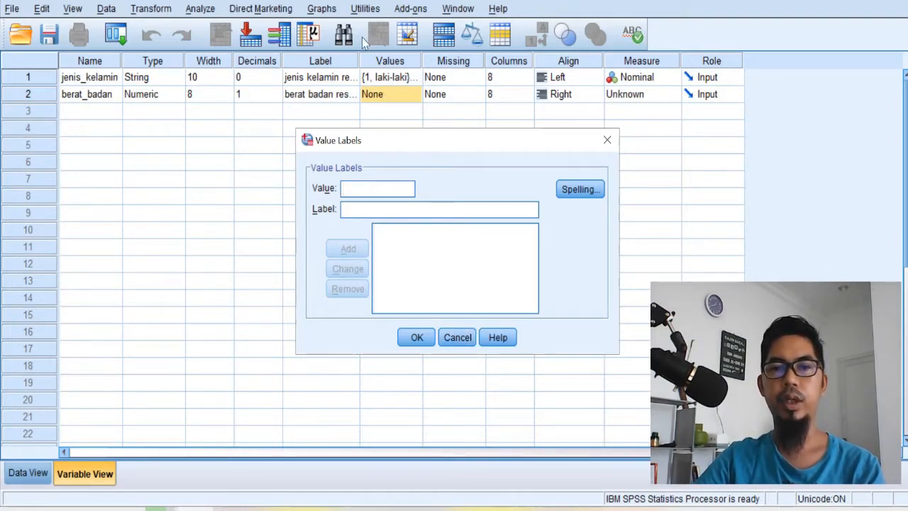
click(460, 340)
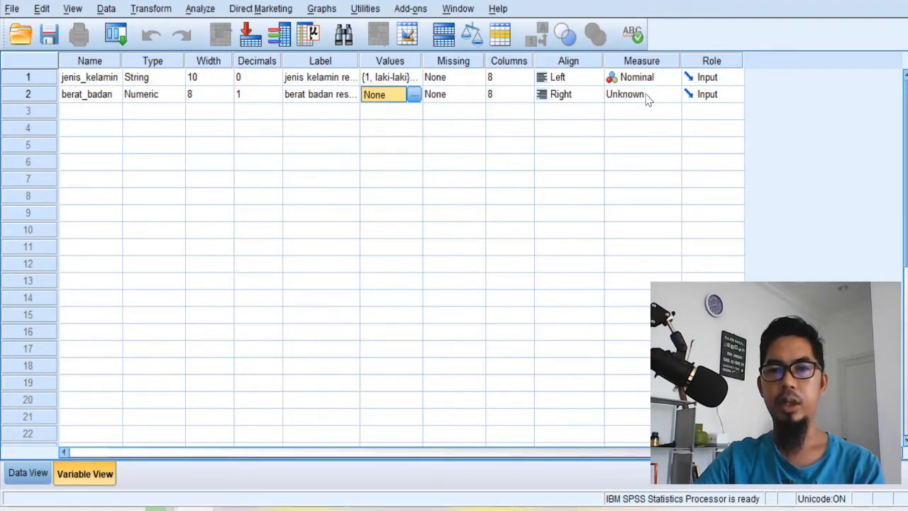
- Set the measurement level of the berat_badan variable to Scale
click(672, 94)
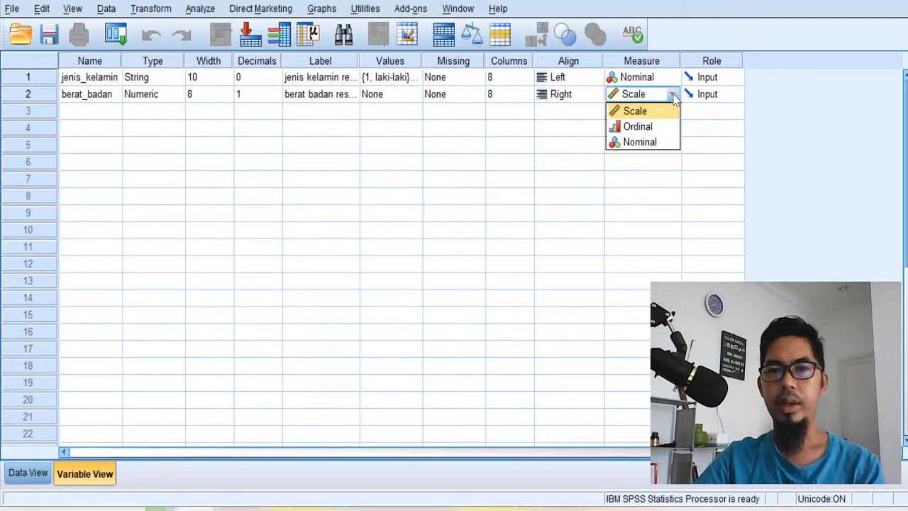
click(638, 117)
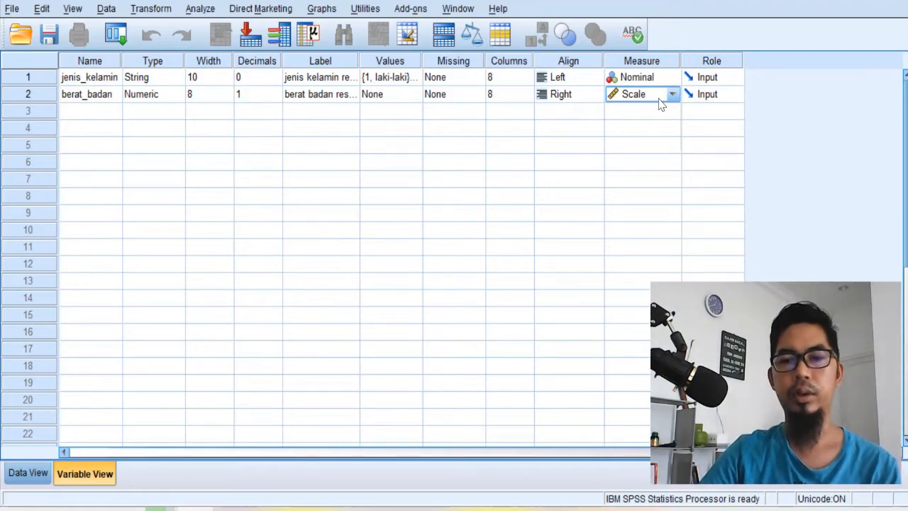
- In Data View, enter the jenis_kelamin codes 1, 2, 1, 1, 2, 2, 1, 1, 2, 1 in rows 1 to 10
click(29, 473)
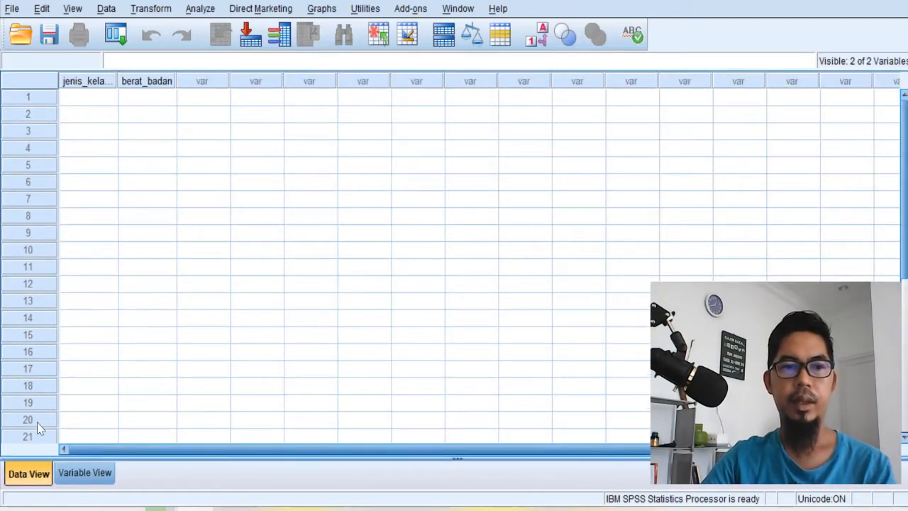
click(105, 105)
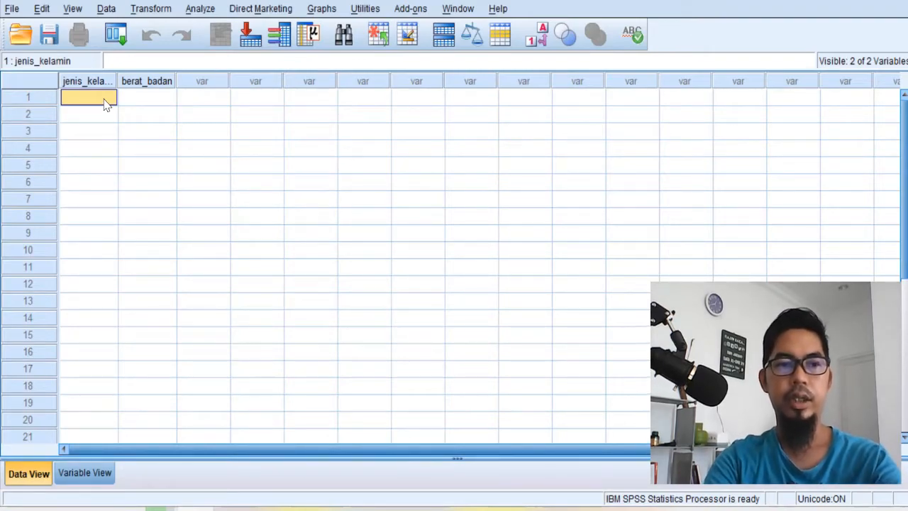
text(1)
key(Return)
text(2)
key(Return)
text(1)
key(Return)
text(1)
key(Return)
text(2)
key(Return)
text(1)
key(Return)
text(1)
key(Return)
text(2)
key(Return)
text(1)
key(Return)
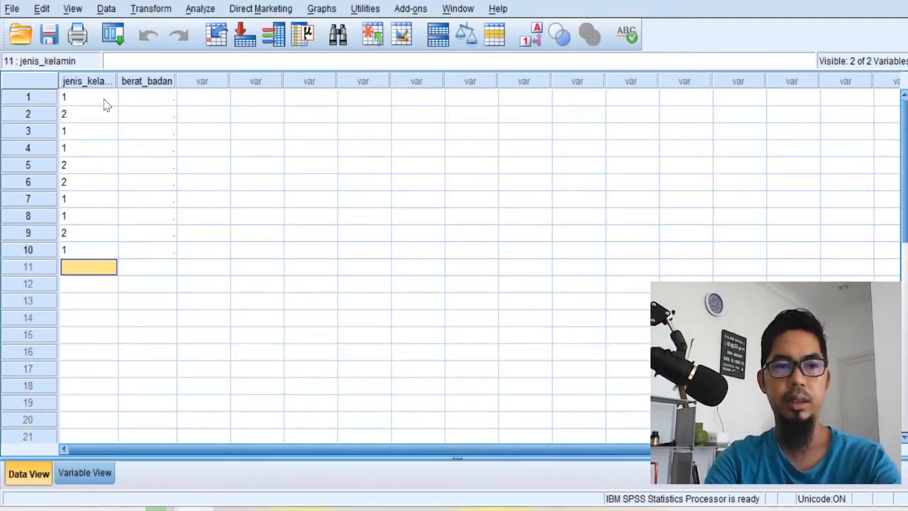
- Try to enter 56,1 with a decimal comma as the berat_badan value in row 1
key(Right)
key(Up)
key(Up)
key(Up)
key(Up)
key(Up)
key(Up)
key(Up)
key(Up)
key(Up)
key(Up)
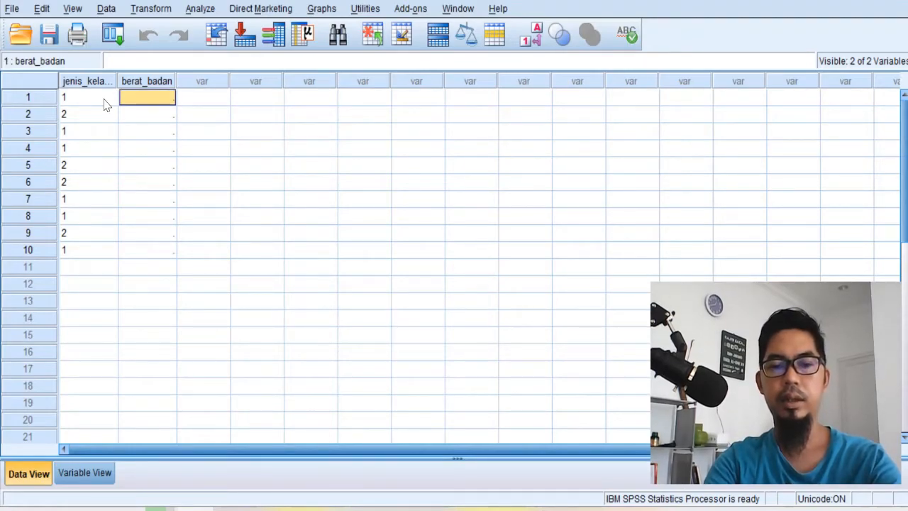
text(56,)
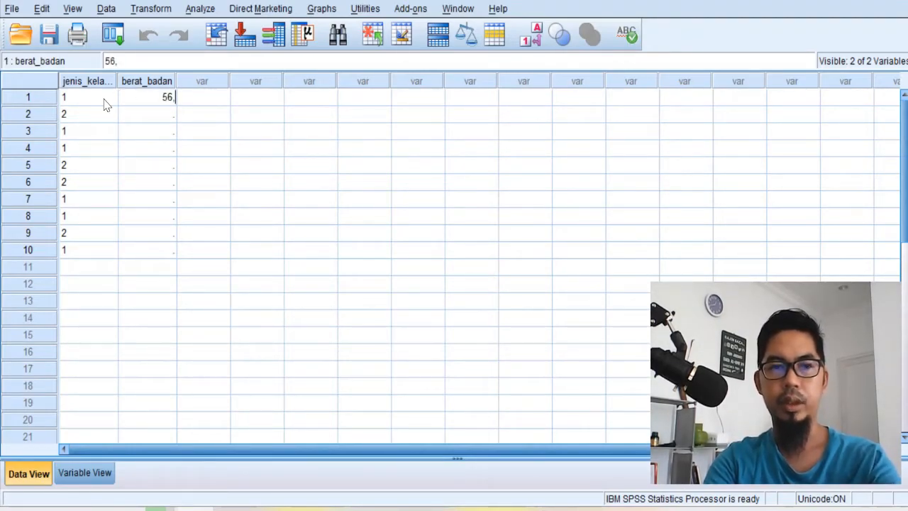
text(1)
key(Return)
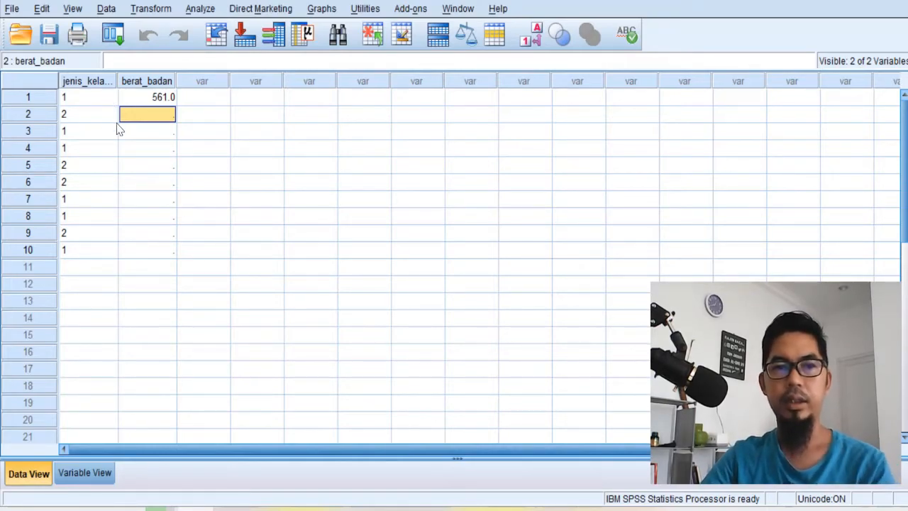
click(140, 100)
text(5)
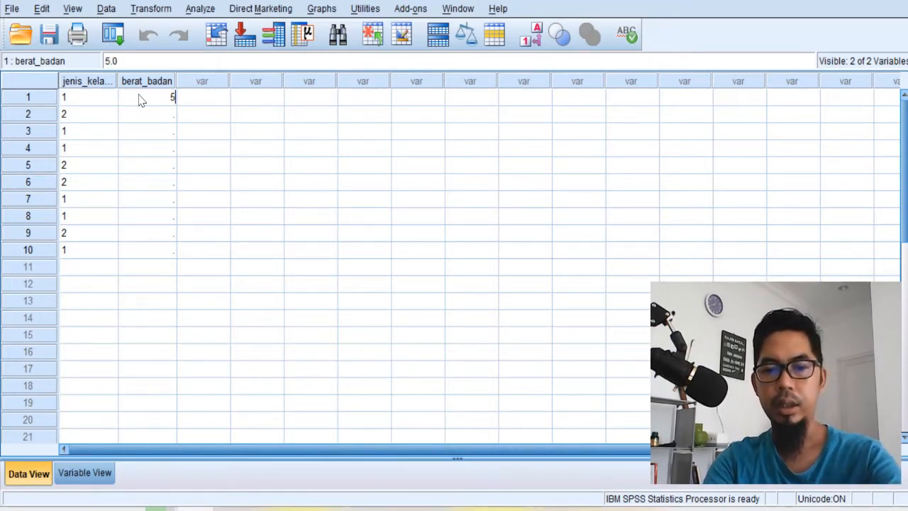
text(6,1)
key(Return)
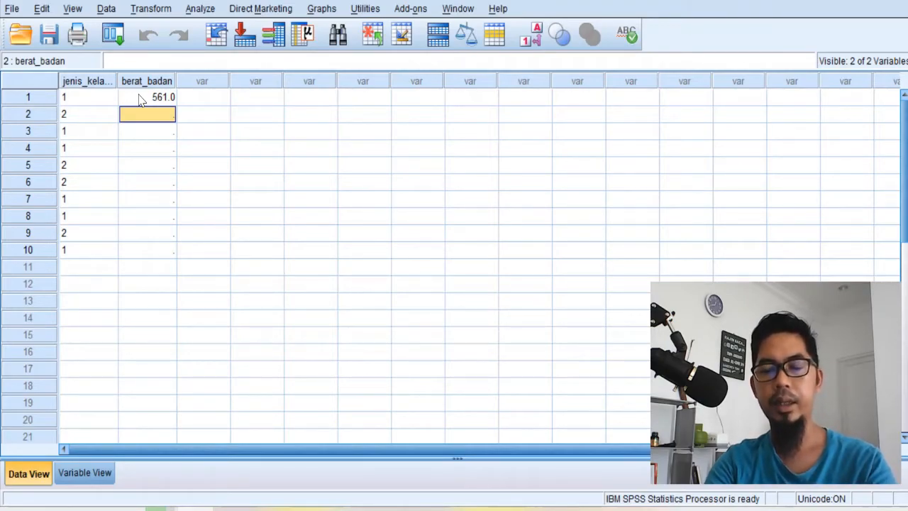
- Enter the berat_badan values 56.1, 55 and 61.3 in rows 1 to 3, using a decimal point
click(139, 99)
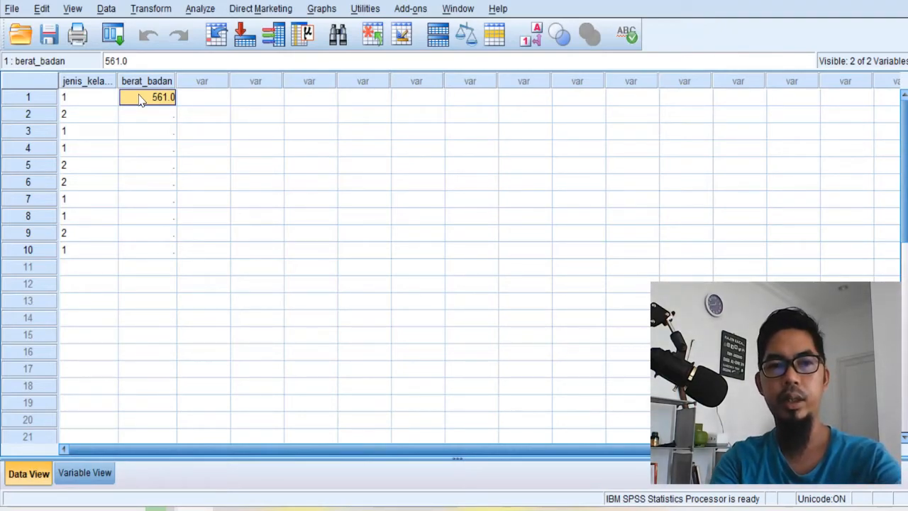
text(56)
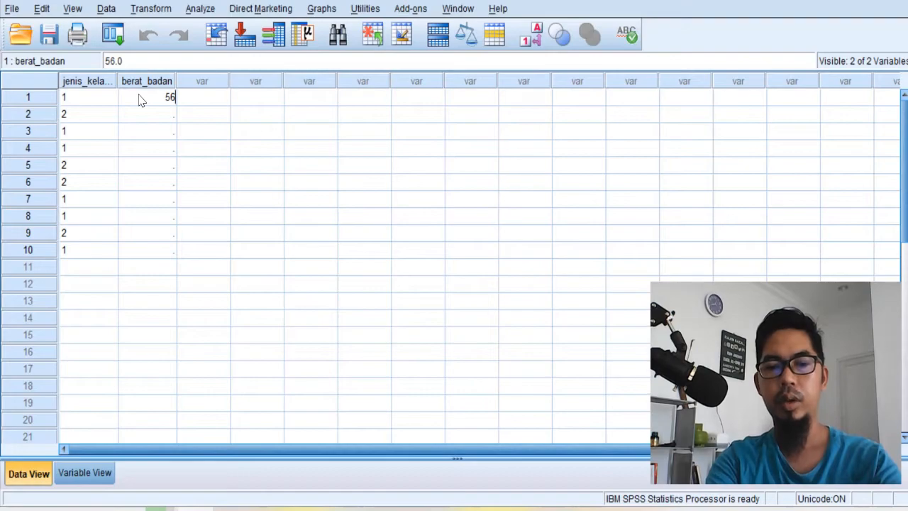
text(.1)
key(Return)
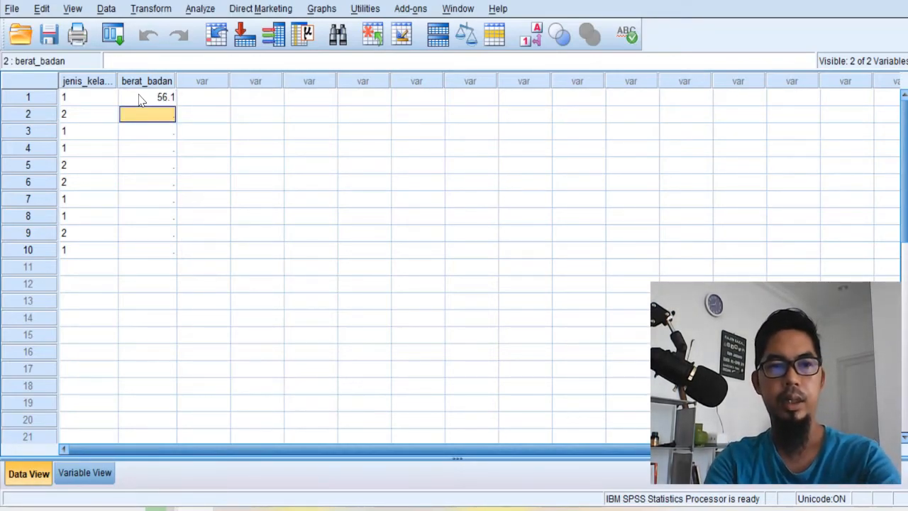
text(55)
key(Return)
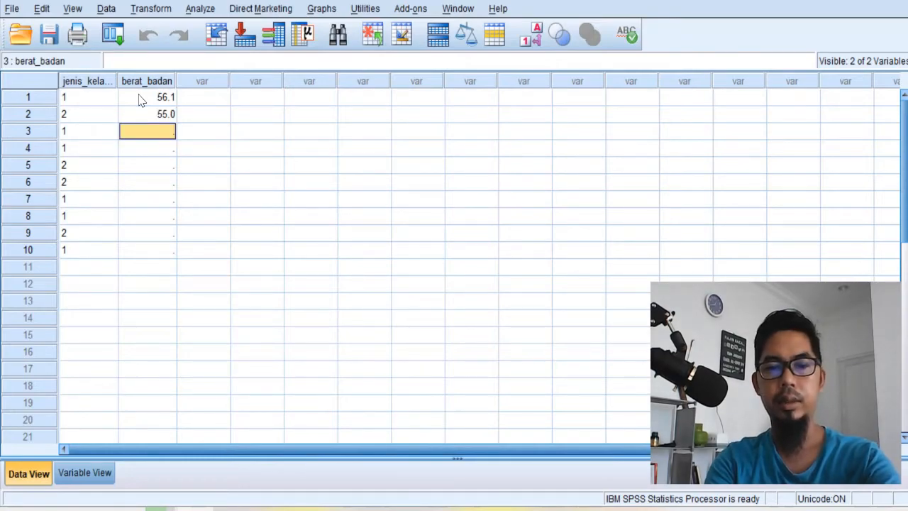
text(61.3)
key(Return)
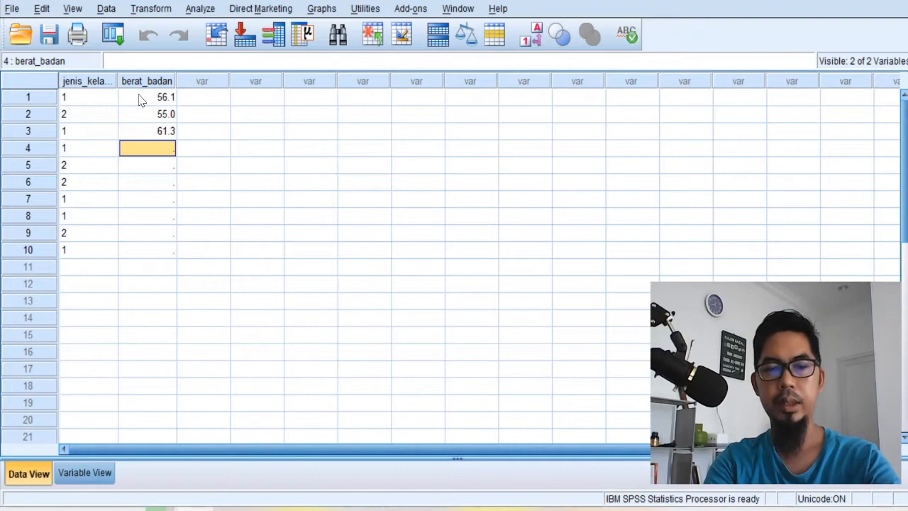
- Enter the berat_badan values 60, 62, 54.1 and 55 in rows 4 to 7
text(60)
key(Return)
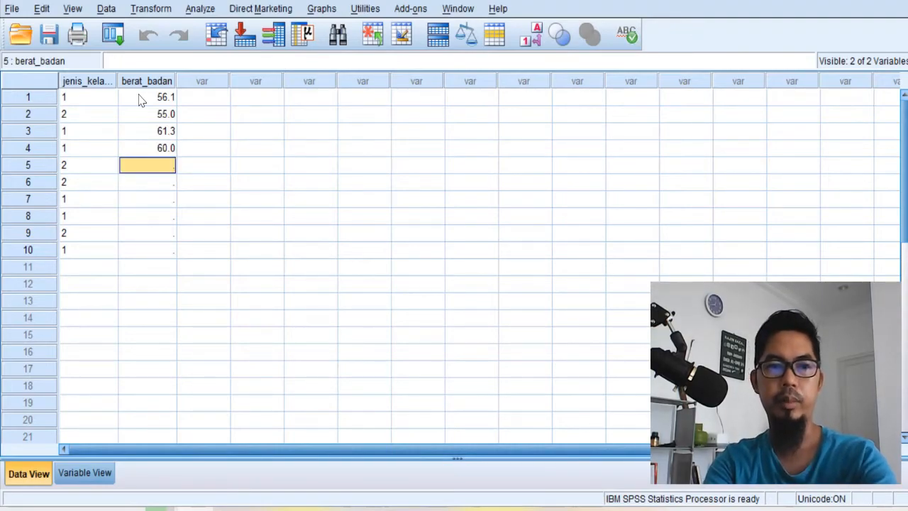
text(6)
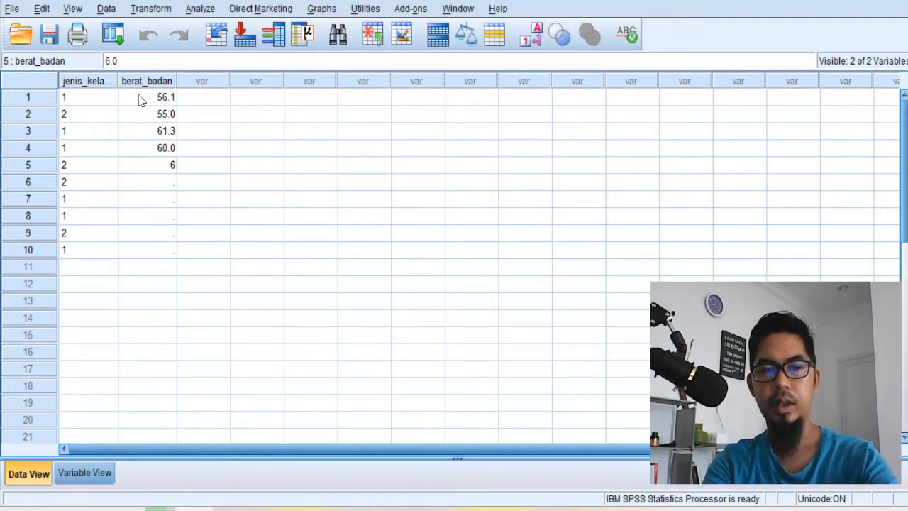
text(2)
key(Return)
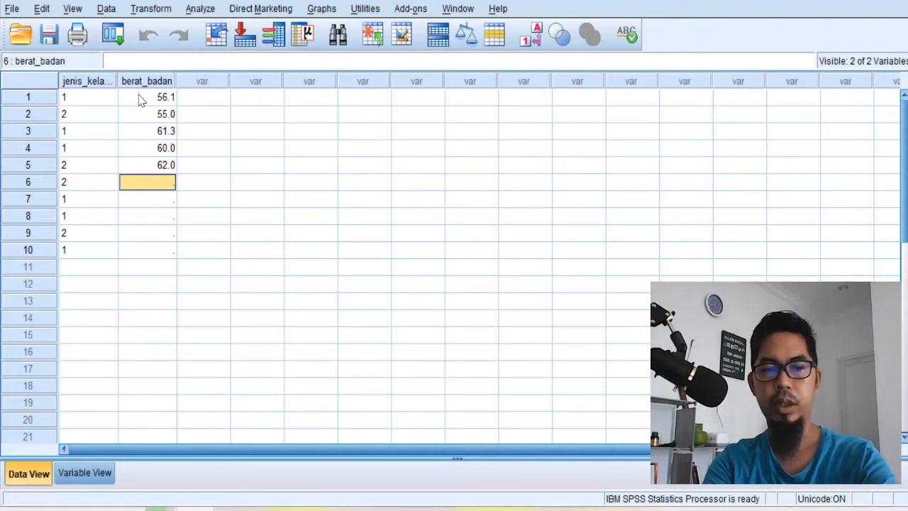
text(54.1)
key(Return)
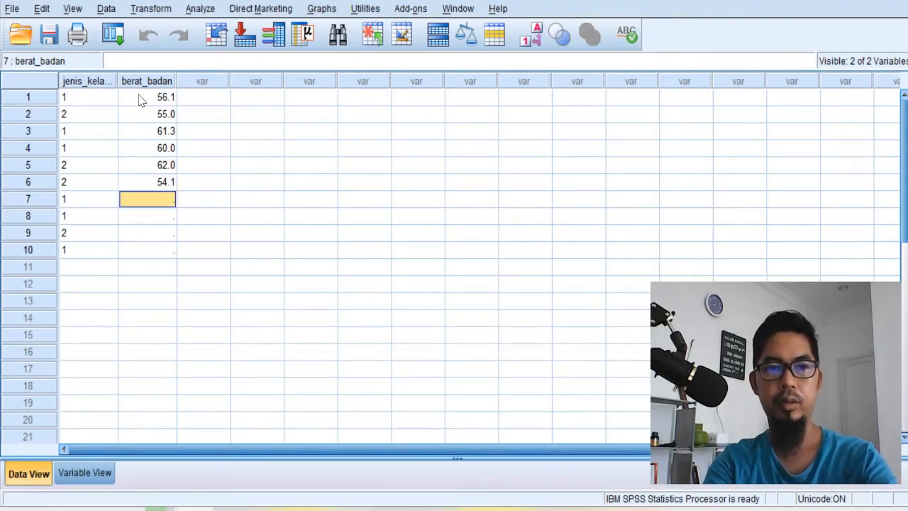
text(55)
key(Return)
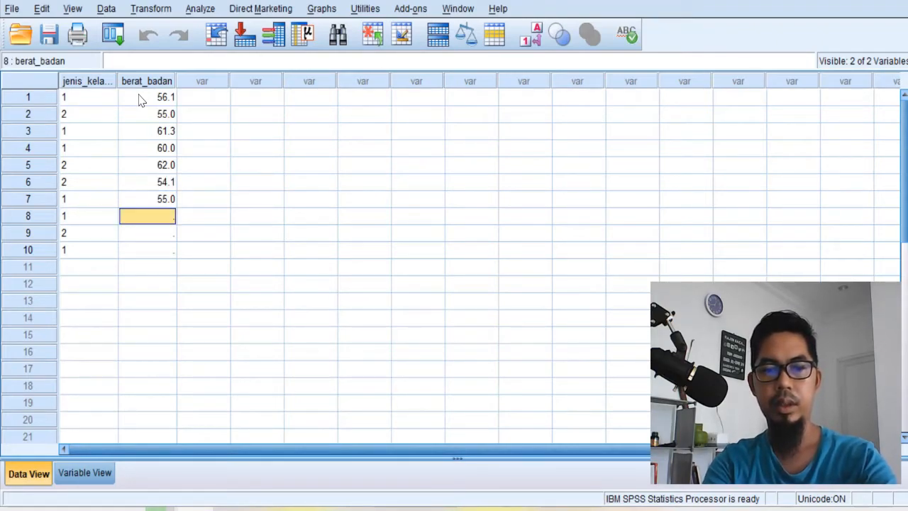
- Enter the berat_badan values 53.2, 57.1 and 50 in rows 8 to 10
text(53.)
key(BackSpace)
text(.2)
key(Return)
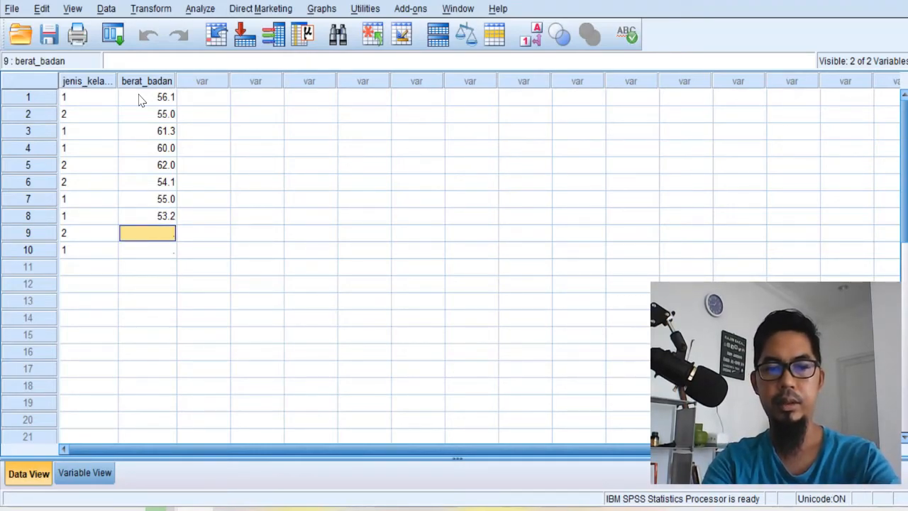
text(57)
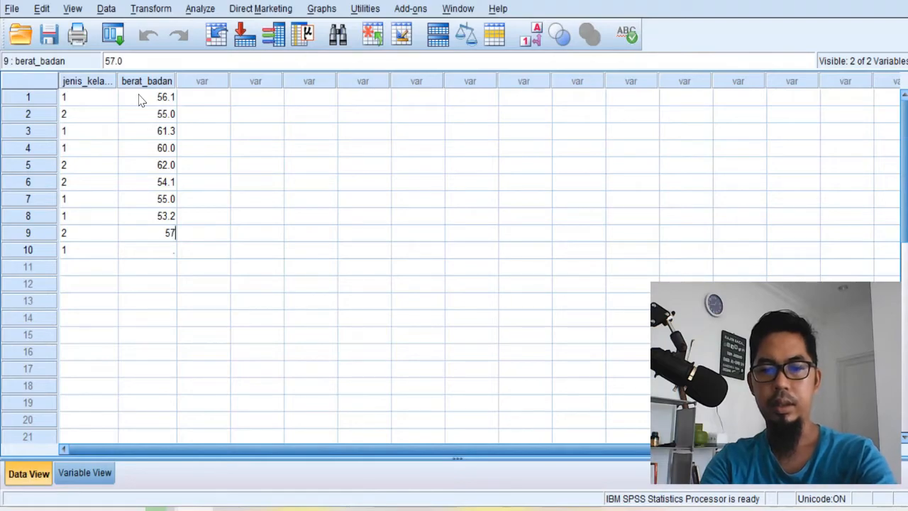
text(.1)
key(Return)
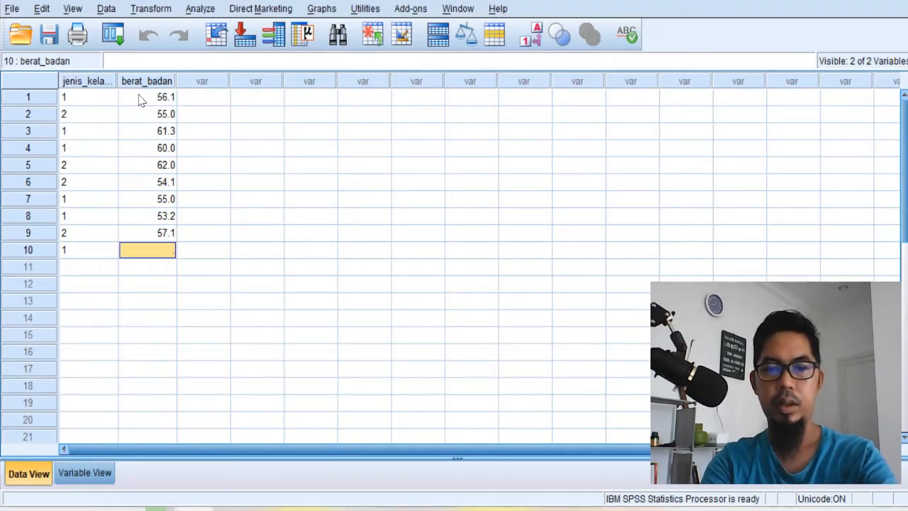
text(50)
key(Return)
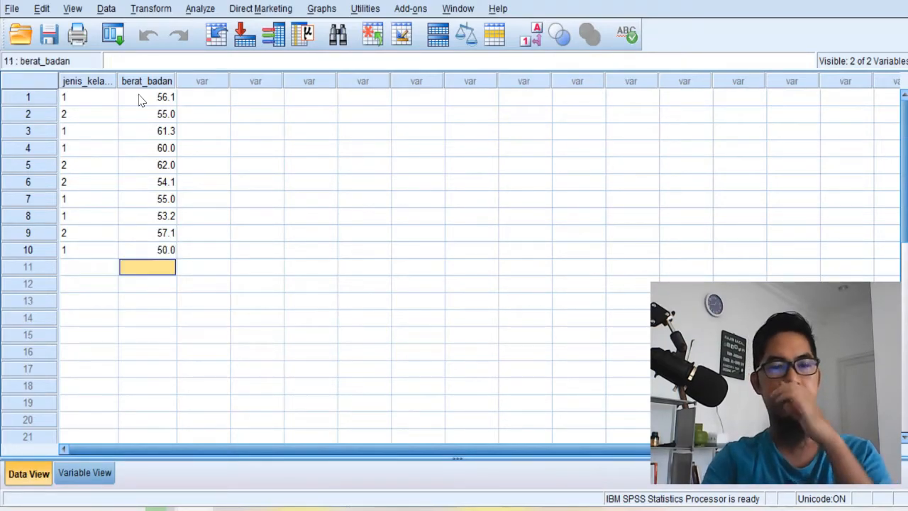
- Switch the jenis_kelamin column between numeric codes and value labels, leaving the labels displayed
click(99, 101)
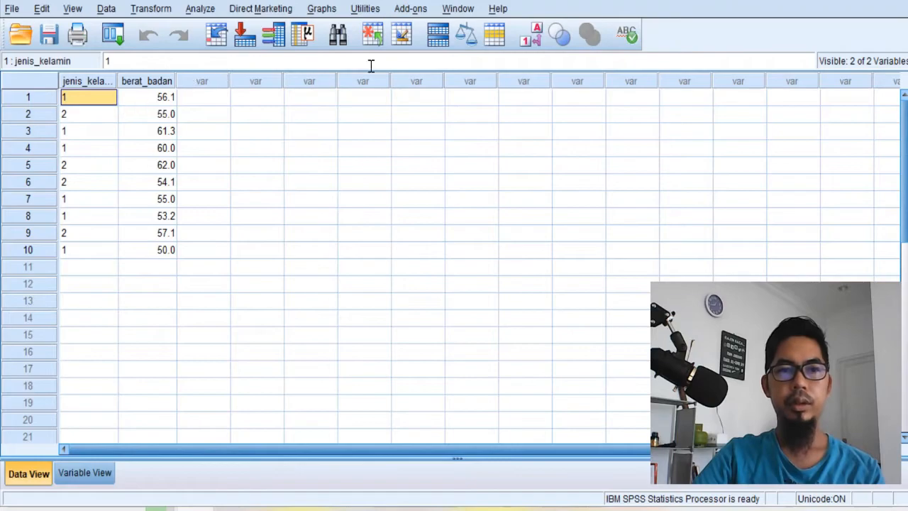
click(538, 37)
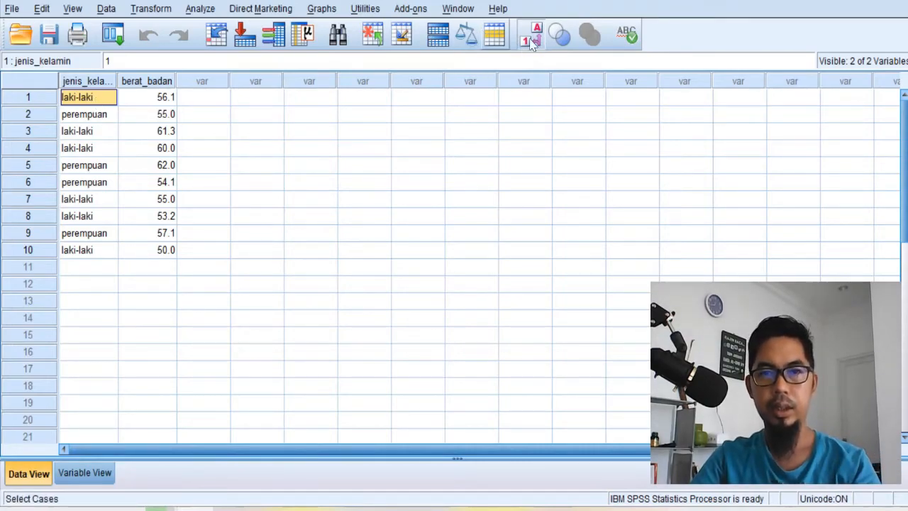
click(531, 37)
click(84, 118)
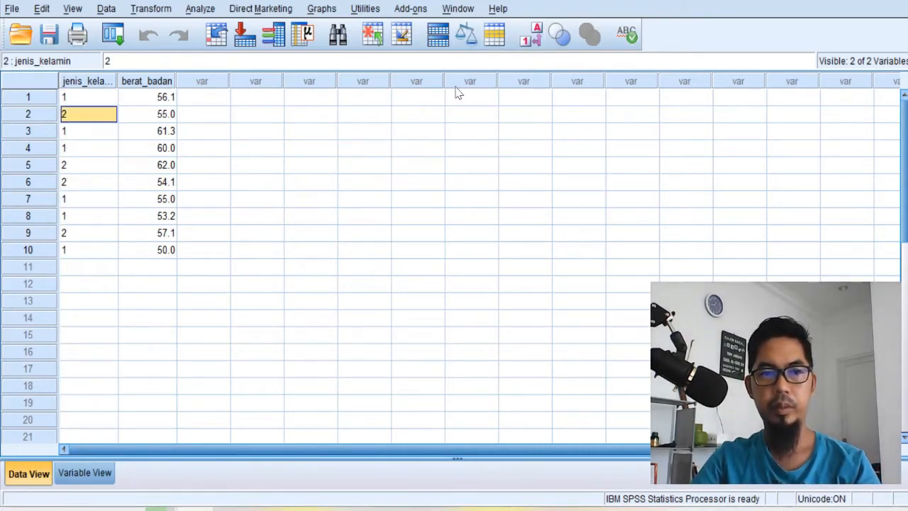
click(525, 39)
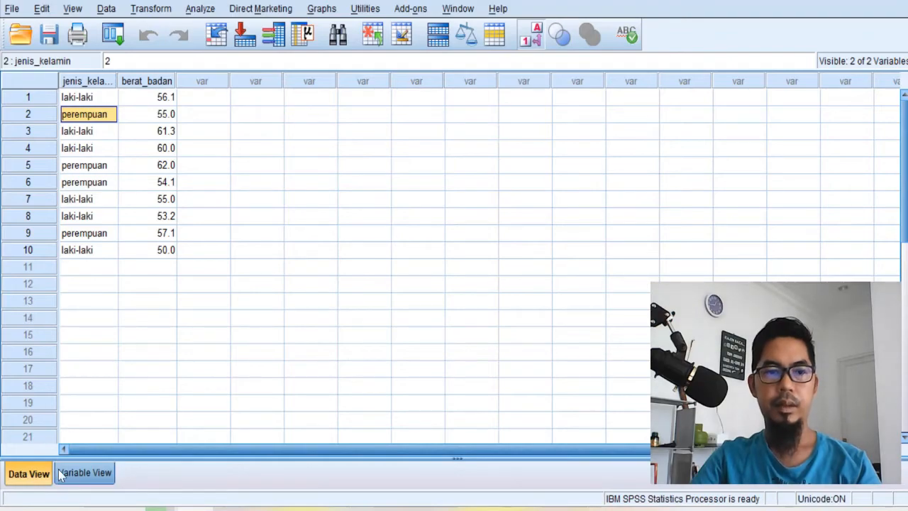
click(531, 37)
- Examine rows 1 to 10 of the jenis_kelamin and berat_badan columns, comparing the gender codes with their value labels
click(98, 83)
click(170, 82)
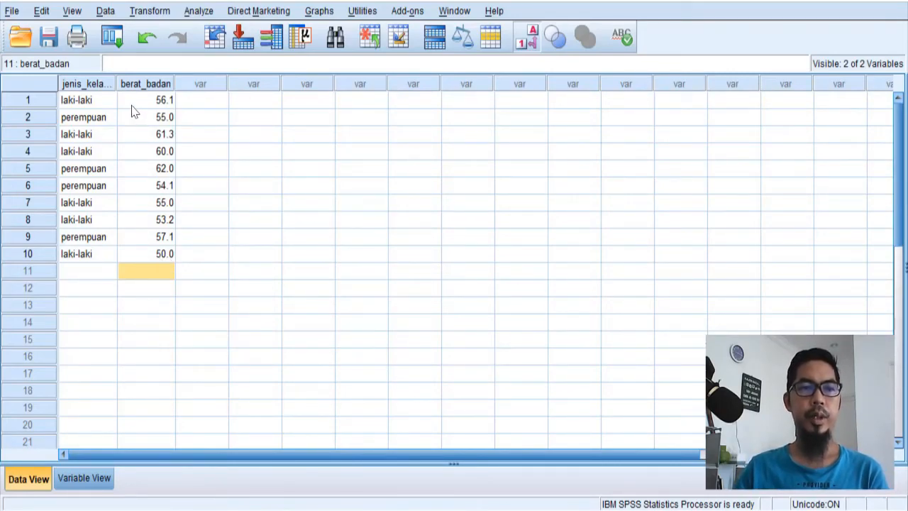
click(162, 104)
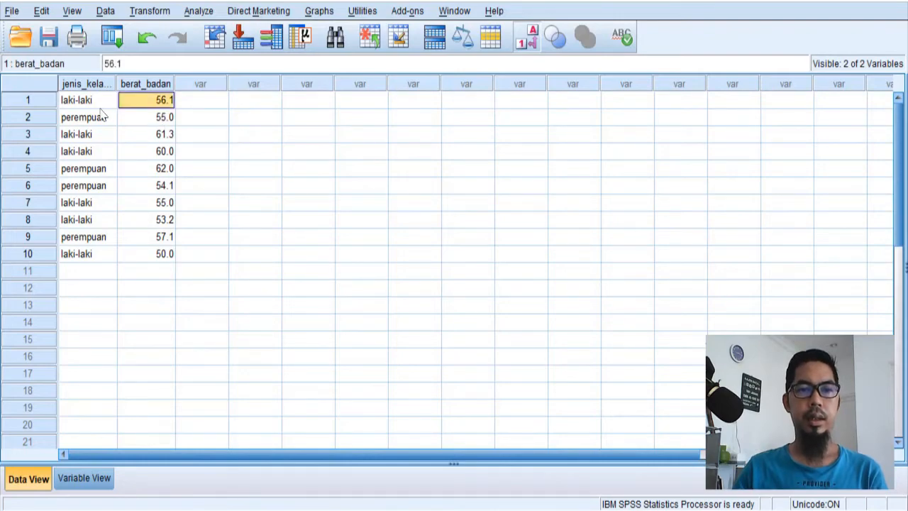
drag(100, 108, 103, 151)
drag(149, 102, 163, 256)
drag(88, 100, 99, 255)
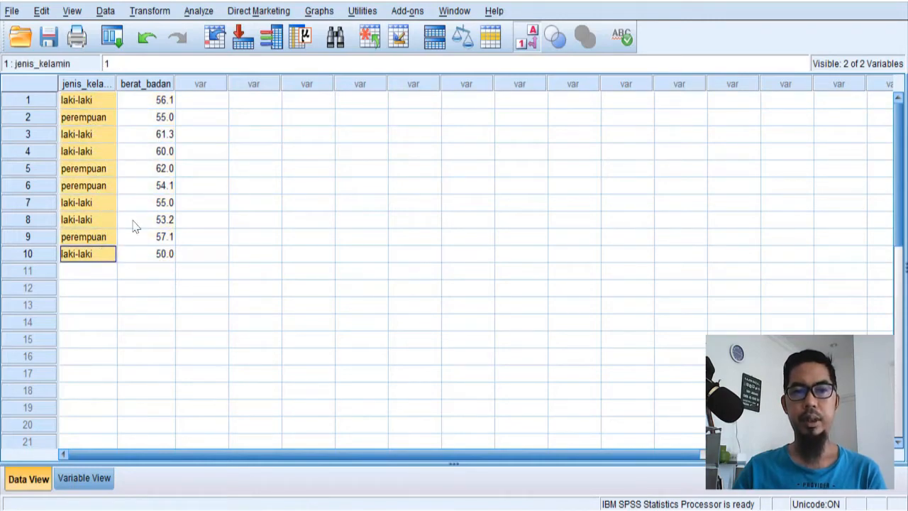
click(526, 45)
click(526, 45)
drag(158, 107, 166, 260)
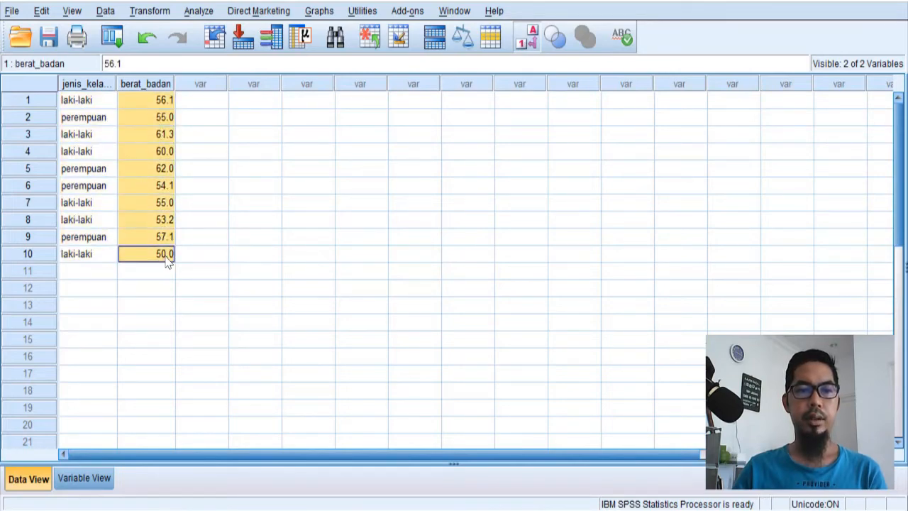
- Save the dataset in the Documents folder as an SPSS Statistics (.sav) file named "contoh entri data"
click(12, 11)
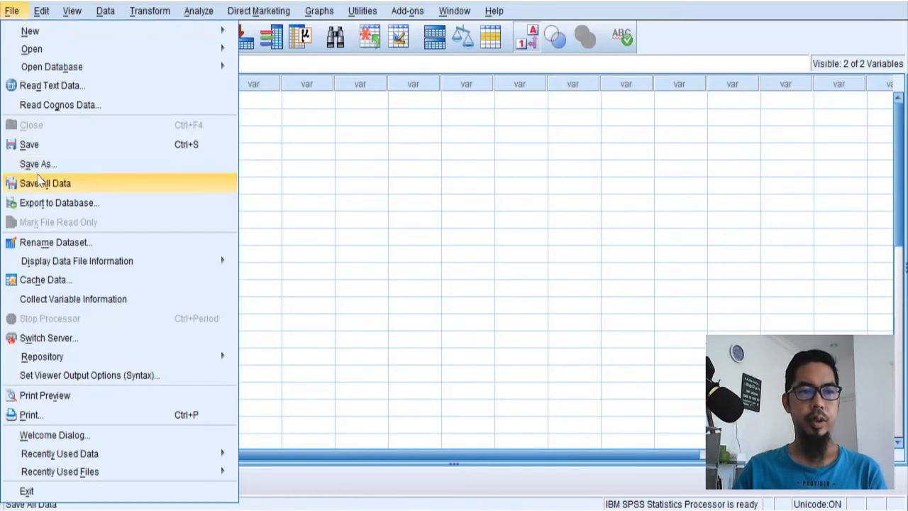
click(69, 155)
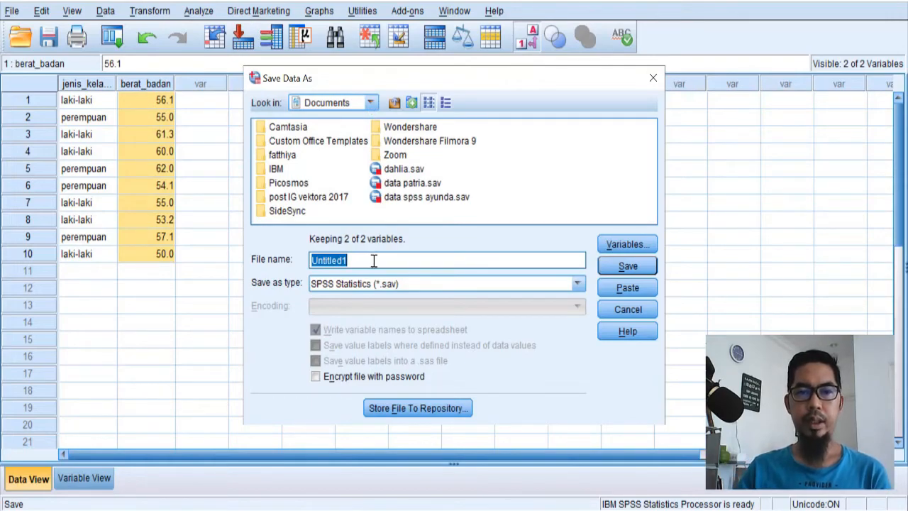
text(data)
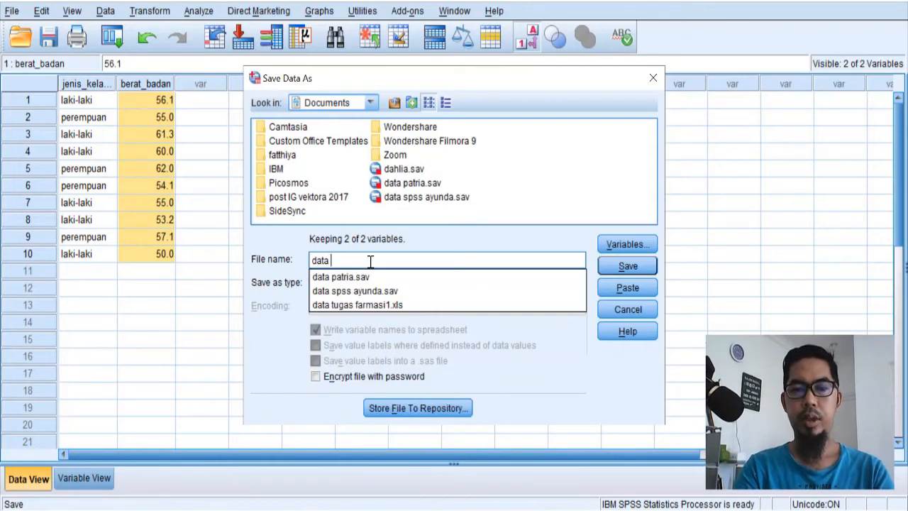
key(BackSpace)
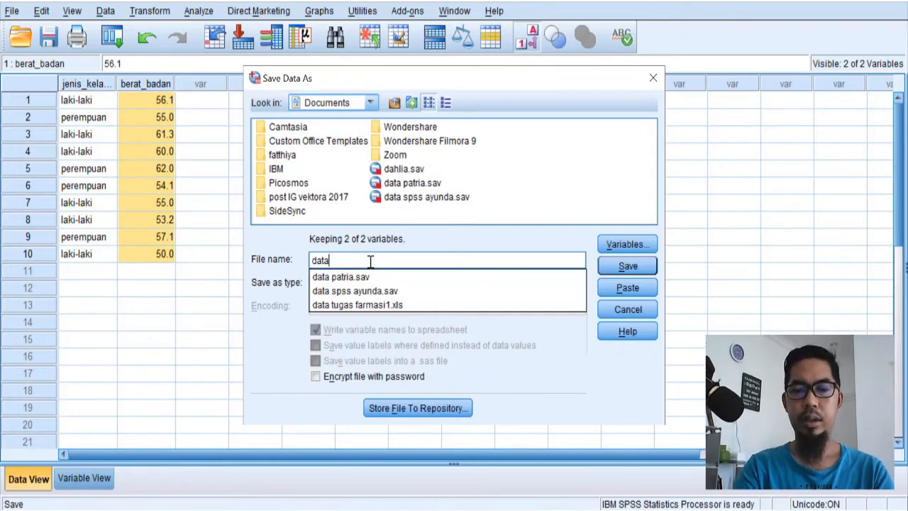
key(BackSpace)
key(BackSpace)
key(BackSpace)
text(conto)
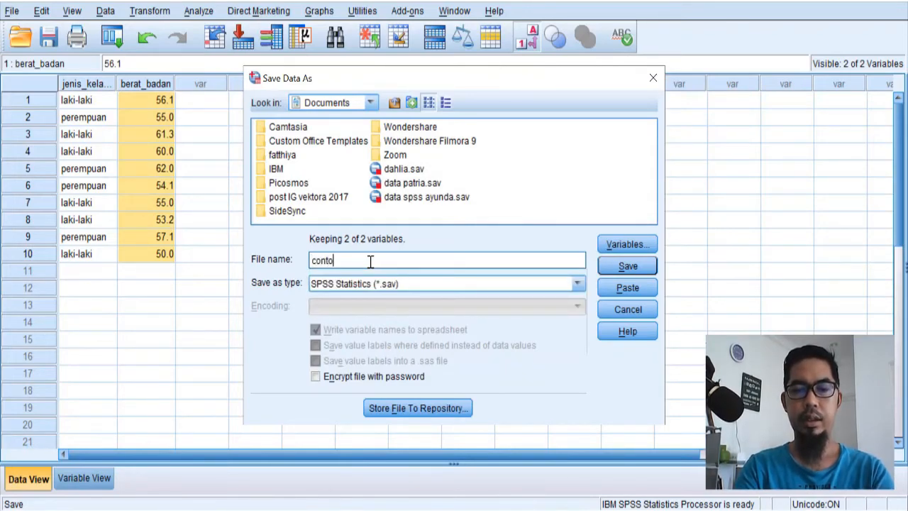
text(h entri)
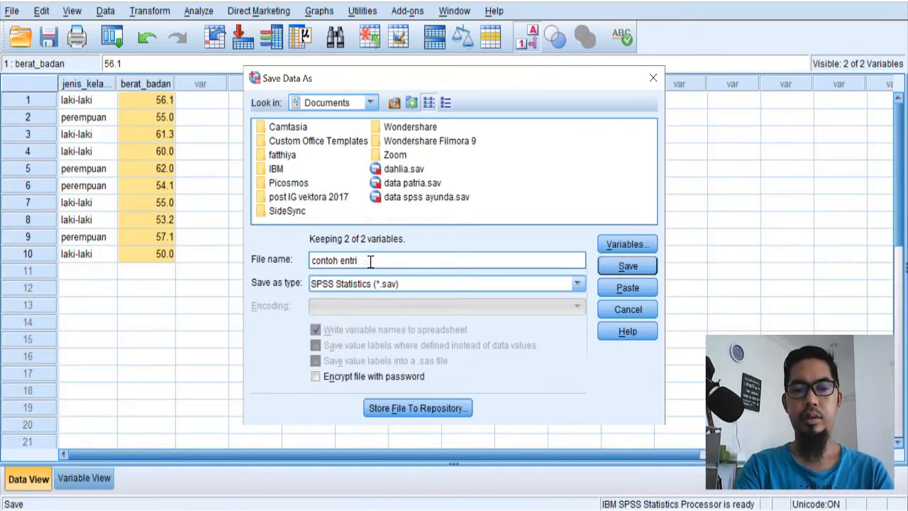
text( data)
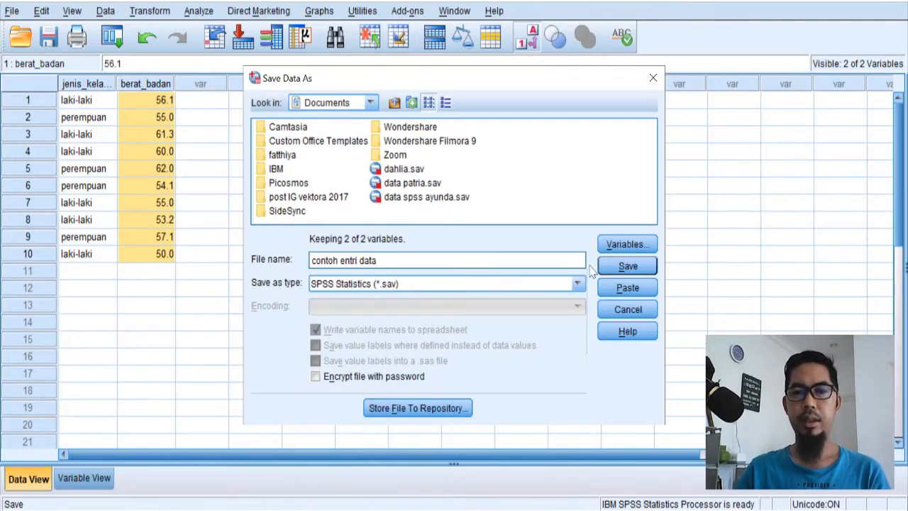
click(629, 267)
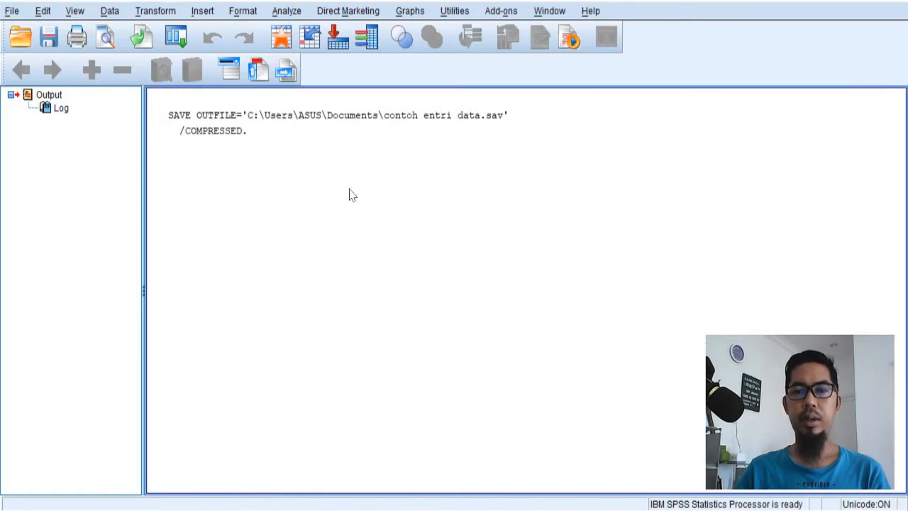
- Save the output log in the Documents folder as a Viewer (.spv) file named "contoh output entry data"
click(257, 138)
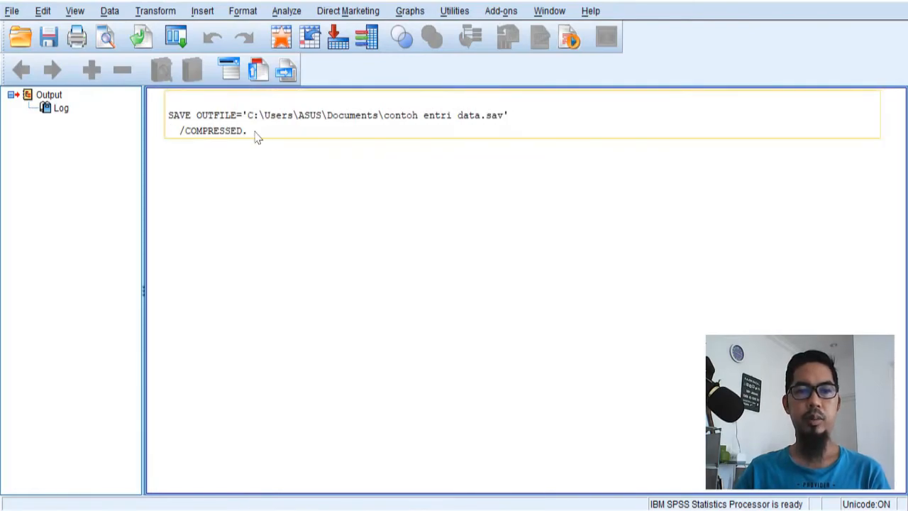
click(268, 150)
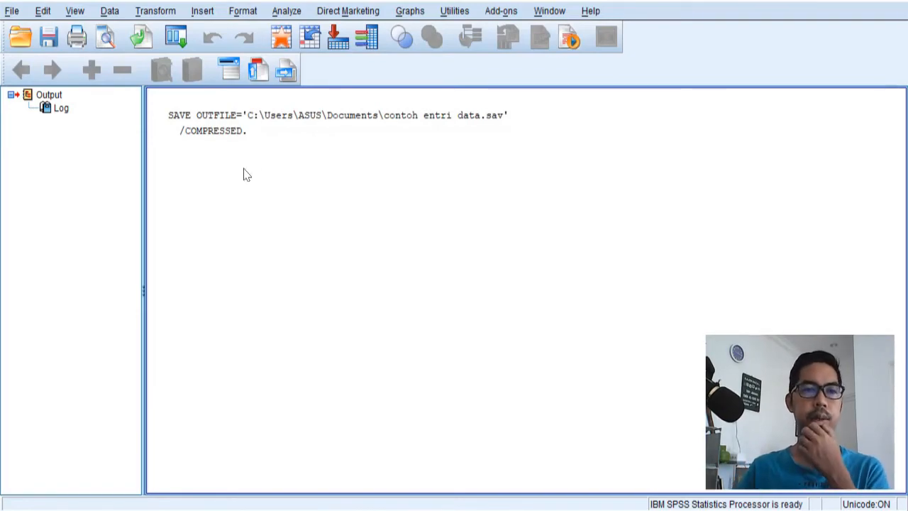
click(11, 11)
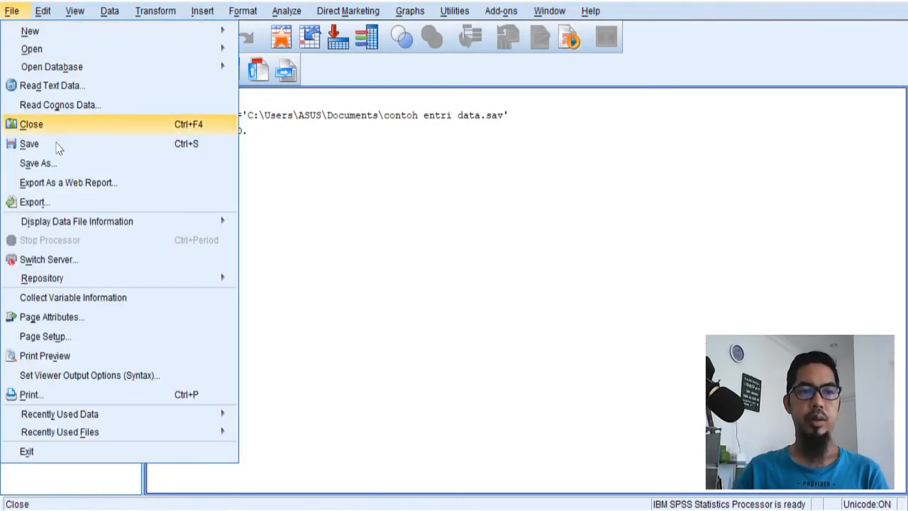
click(83, 151)
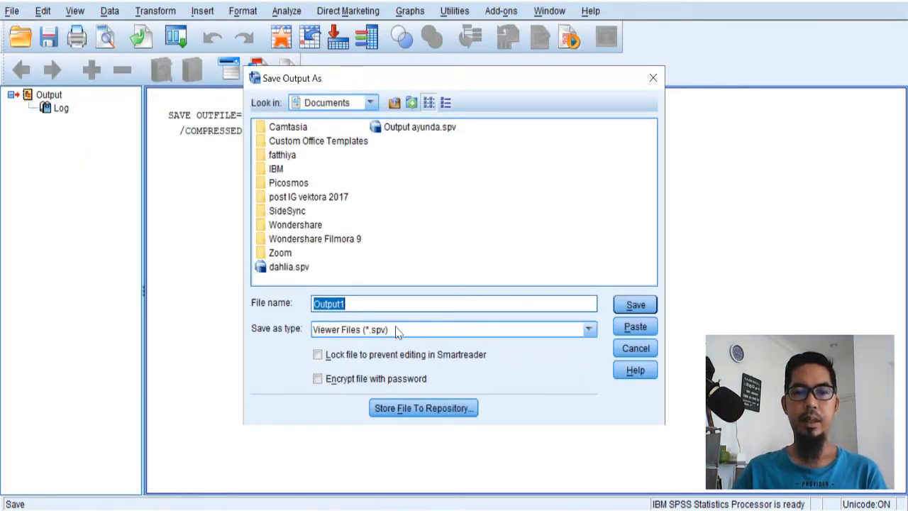
click(344, 303)
double_click(344, 304)
text(contoh)
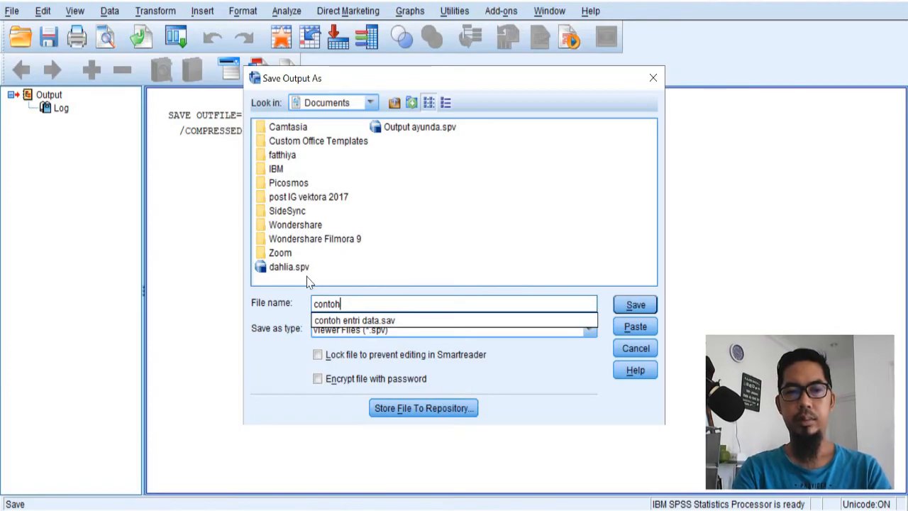
key(BackSpace)
key(BackSpace)
key(BackSpace)
key(BackSpace)
key(BackSpace)
key(BackSpace)
text(conto)
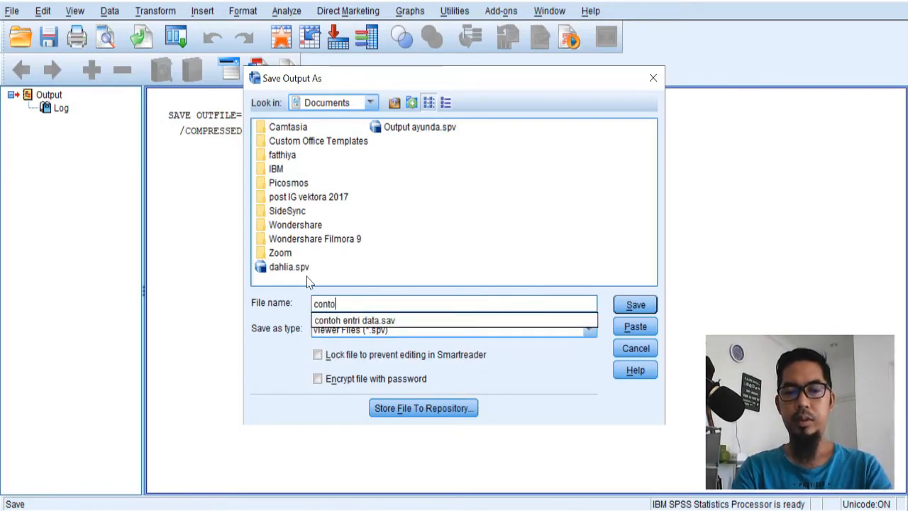
text(h output ent)
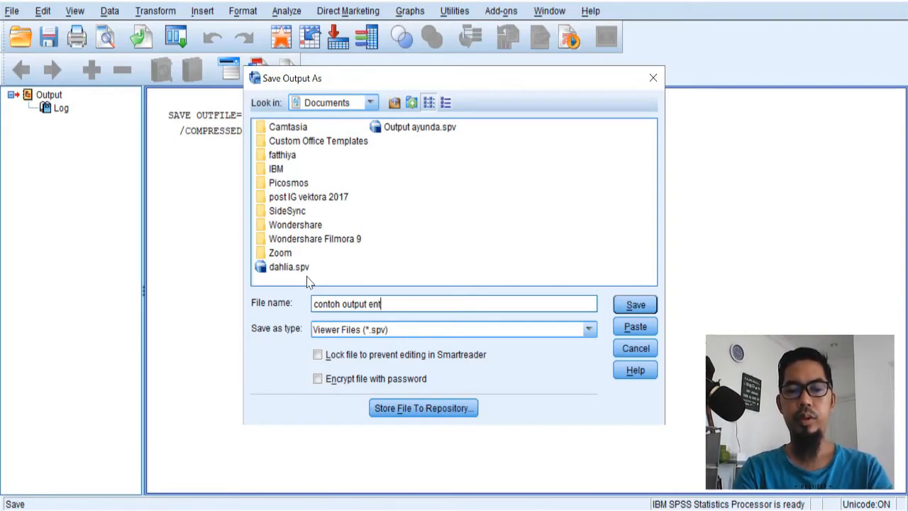
text(data)
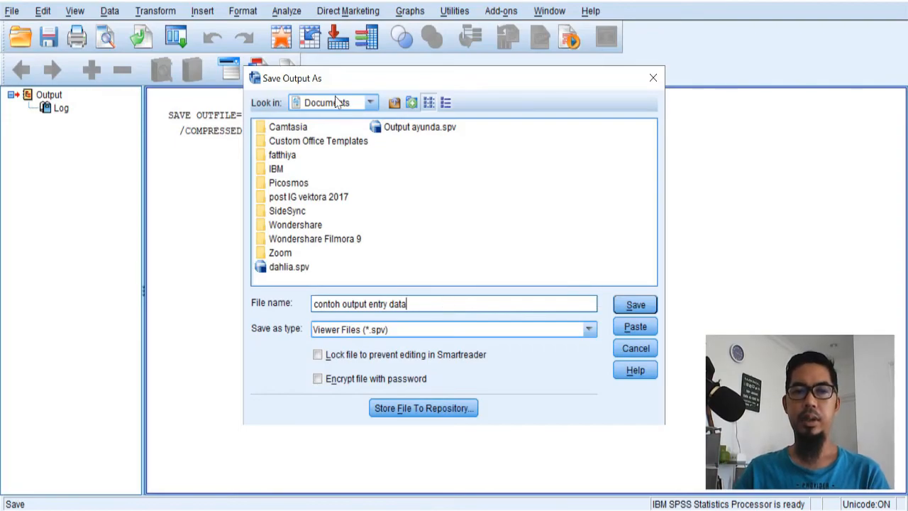
click(636, 305)
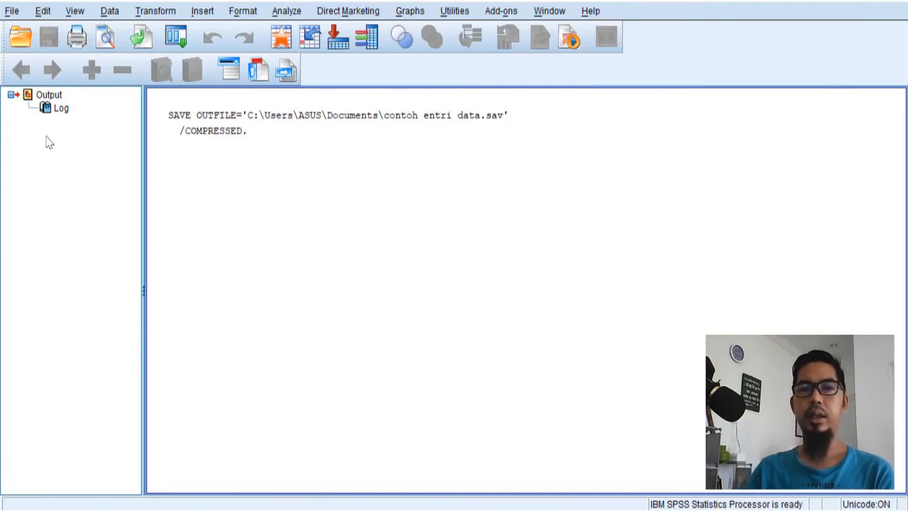
- Return from the output window to the data editor and examine the jenis_kelamin and berat_badan columns
click(832, 0)
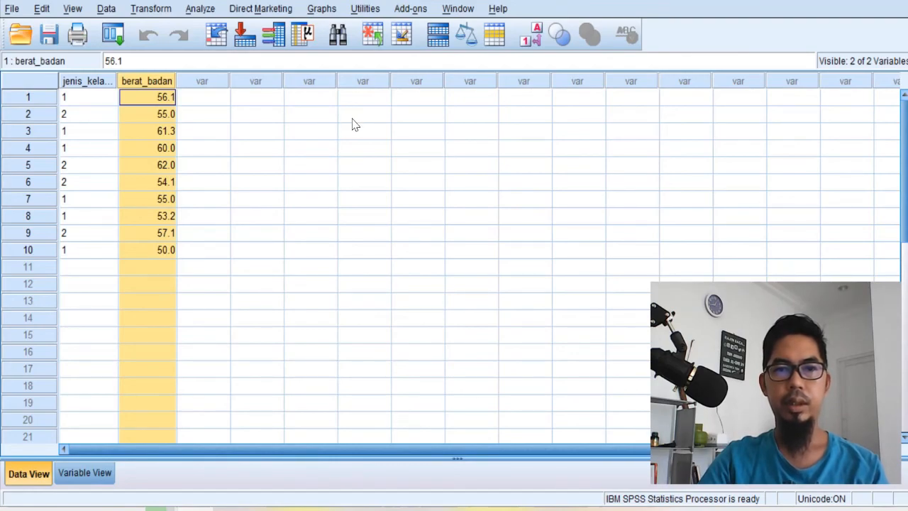
click(90, 95)
click(156, 96)
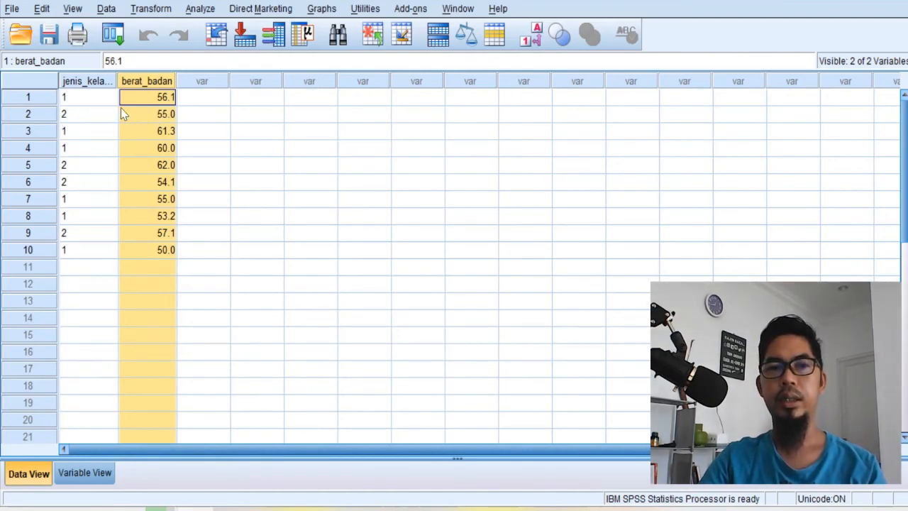
click(96, 91)
click(158, 90)
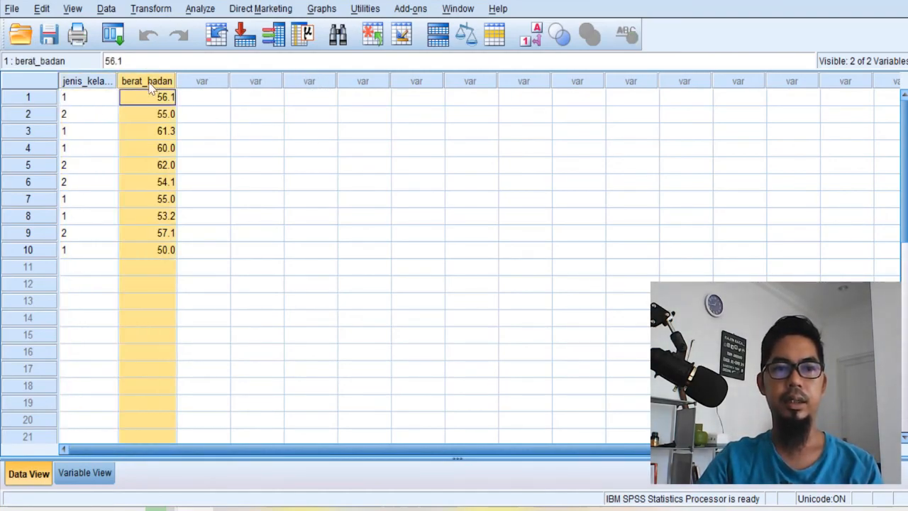
click(111, 93)
click(152, 92)
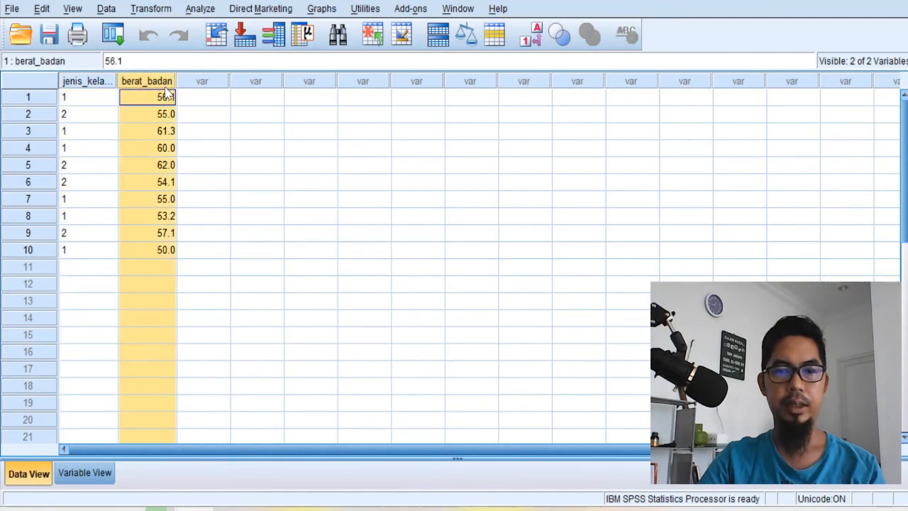